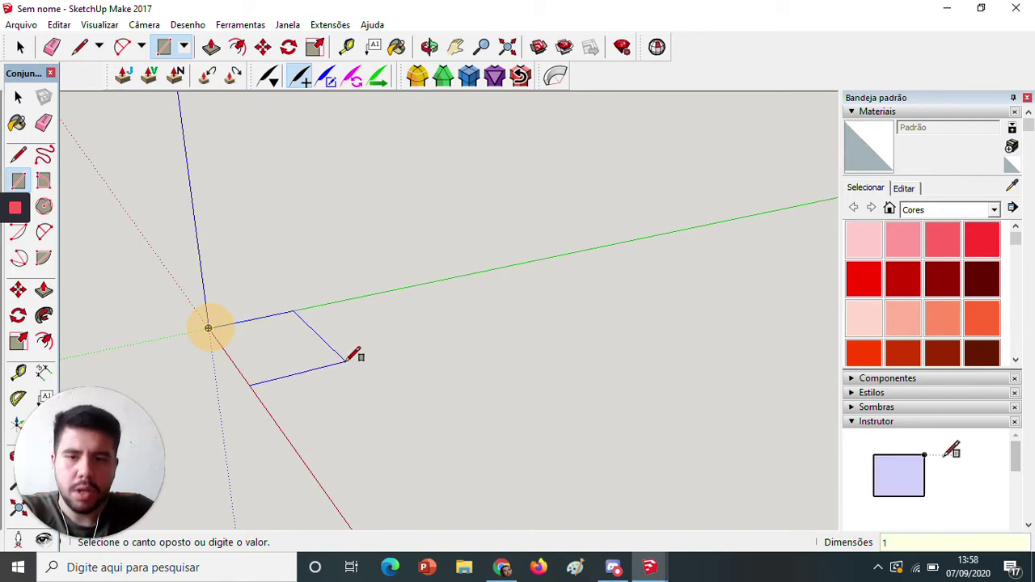
# Draw a 100 by 100 mm square on the ground from the origin and extrude it 150 mm upward with Push/Pull.
pyautogui.write('100;10')
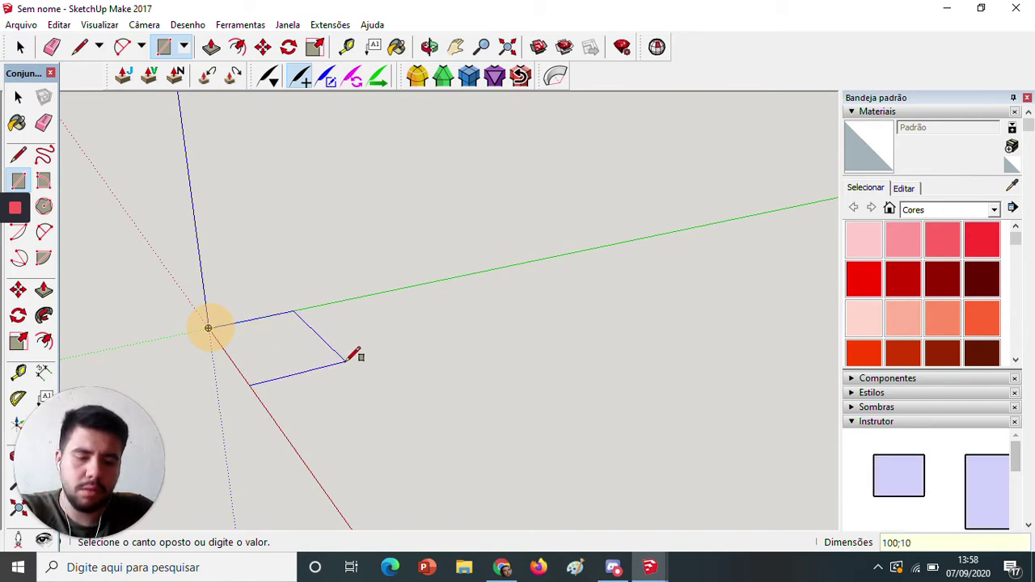
pyautogui.press('Return')
pyautogui.scroll(8, 210, 356)
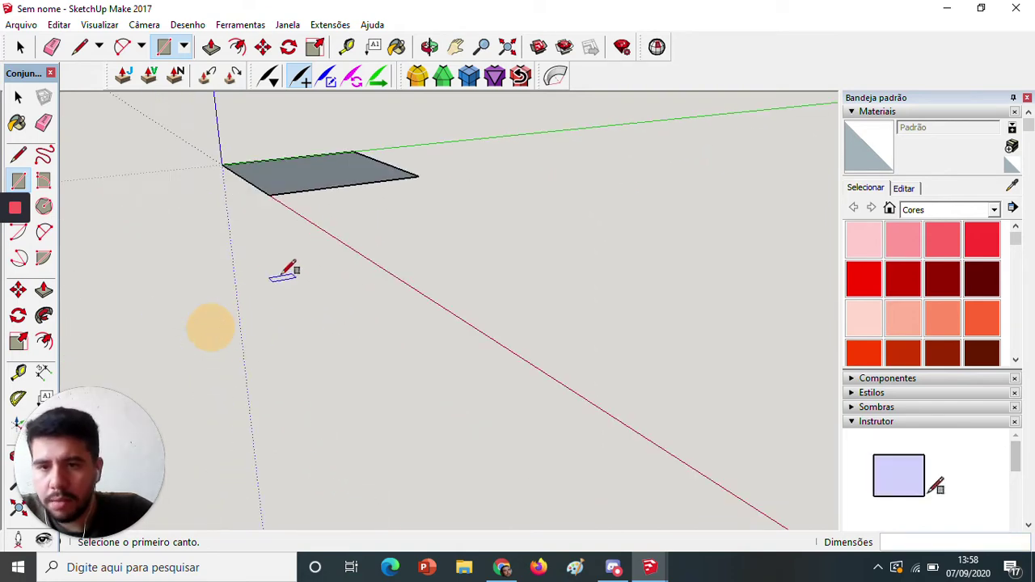
pyautogui.moveTo(307, 257); pyautogui.dragTo(398, 431, button='middle')
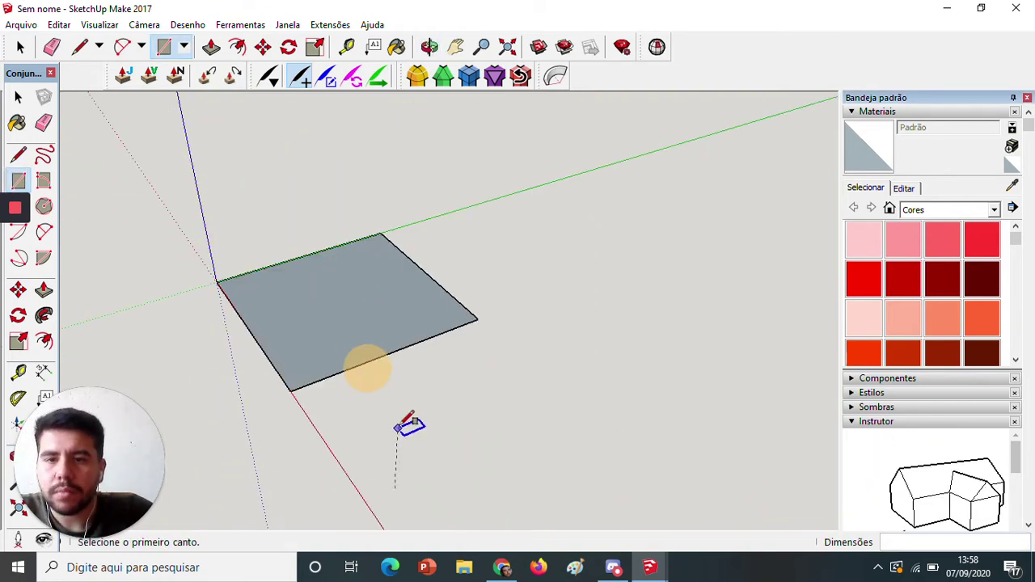
pyautogui.press('p')
pyautogui.click(355, 319)
pyautogui.write('1')
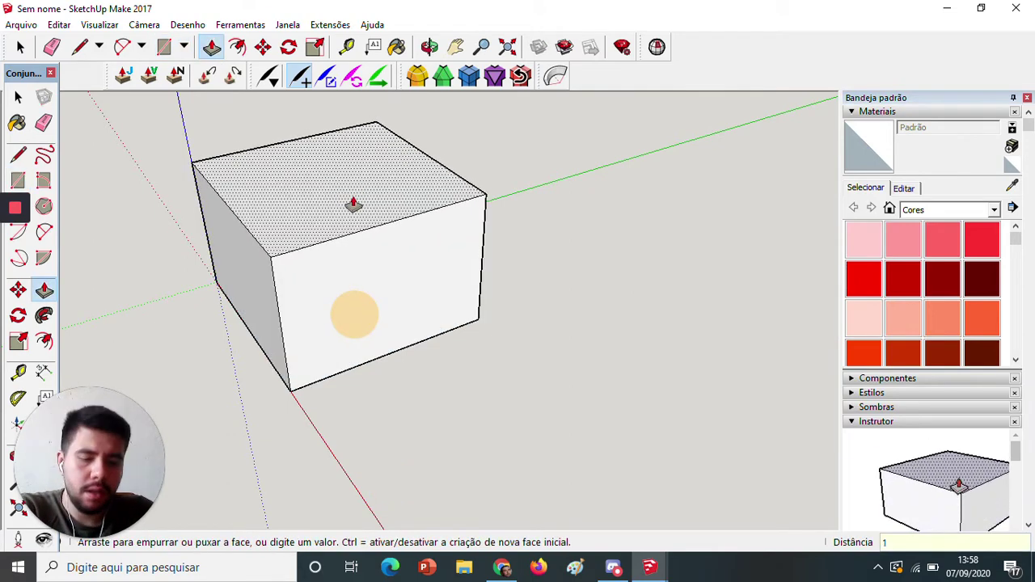
pyautogui.write('50')
pyautogui.press('Return')
# Draw a 20 by 10 mm rectangle for a leg at the origin corner of the block's underside.
pyautogui.scroll(-4, 352, 204)
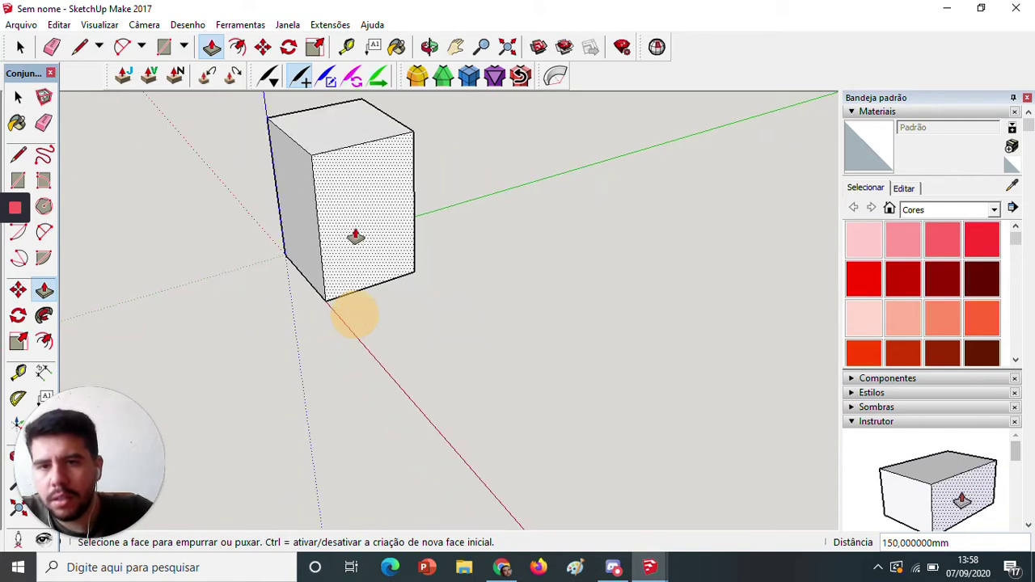
pyautogui.moveTo(373, 215); pyautogui.dragTo(338, 268, button='middle')
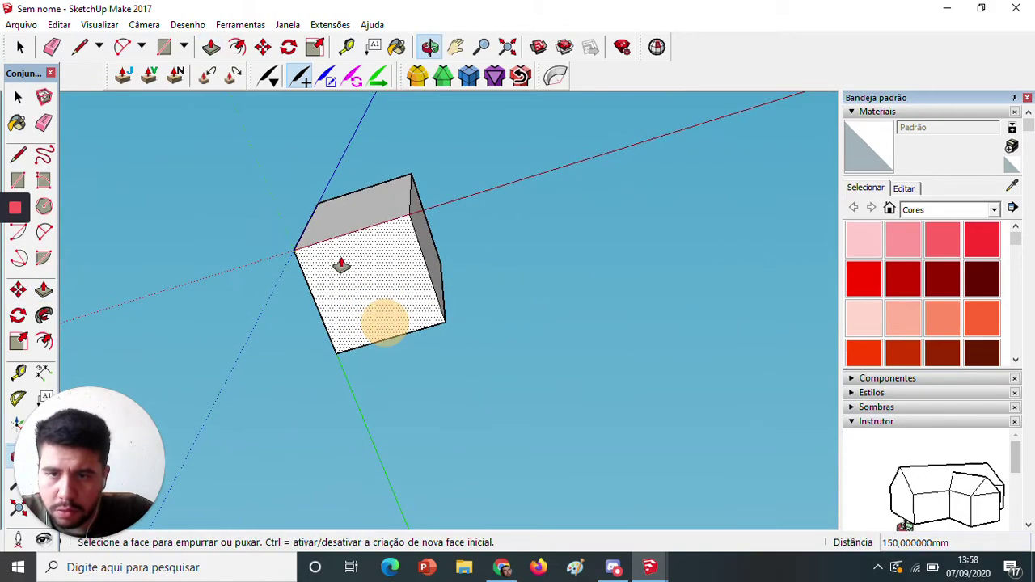
pyautogui.scroll(5, 335, 255)
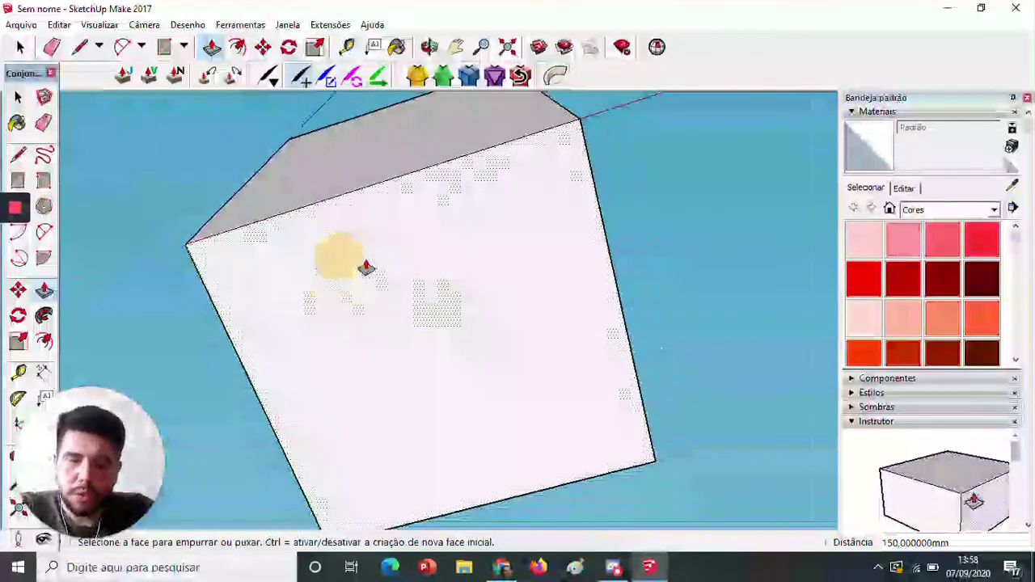
pyautogui.press('r')
pyautogui.click(186, 244)
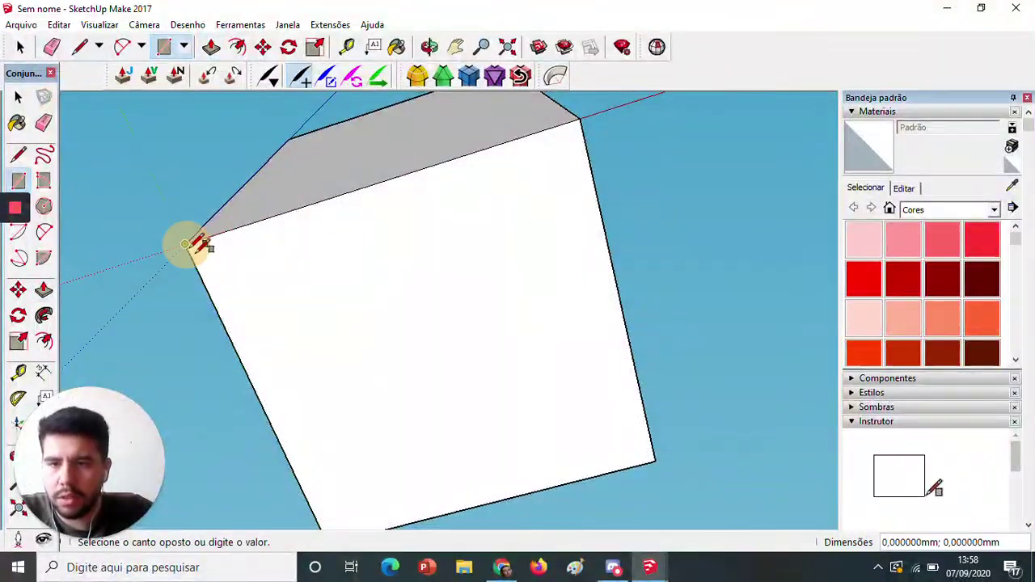
pyautogui.write('20')
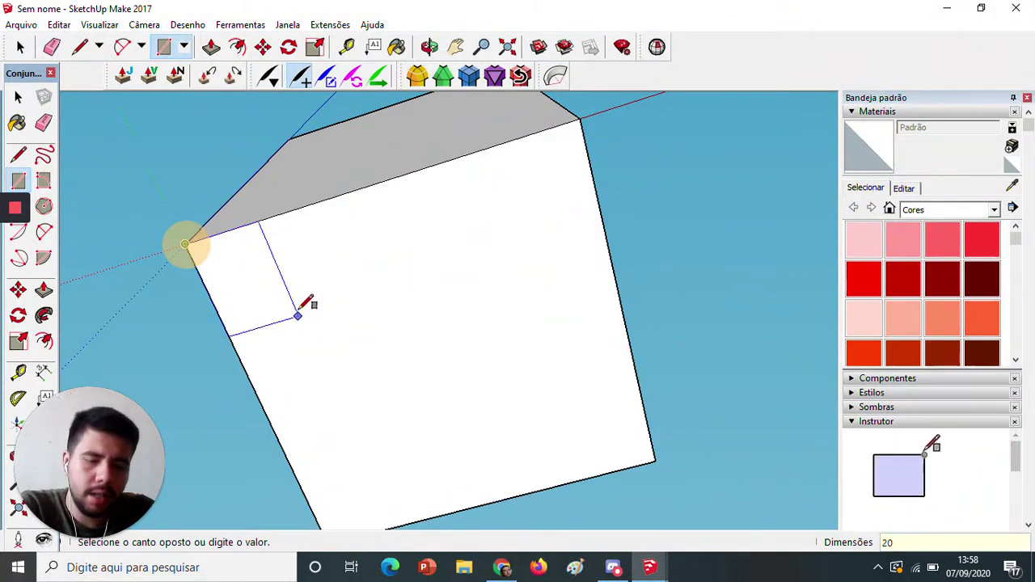
pyautogui.write(';10')
pyautogui.press('Return')
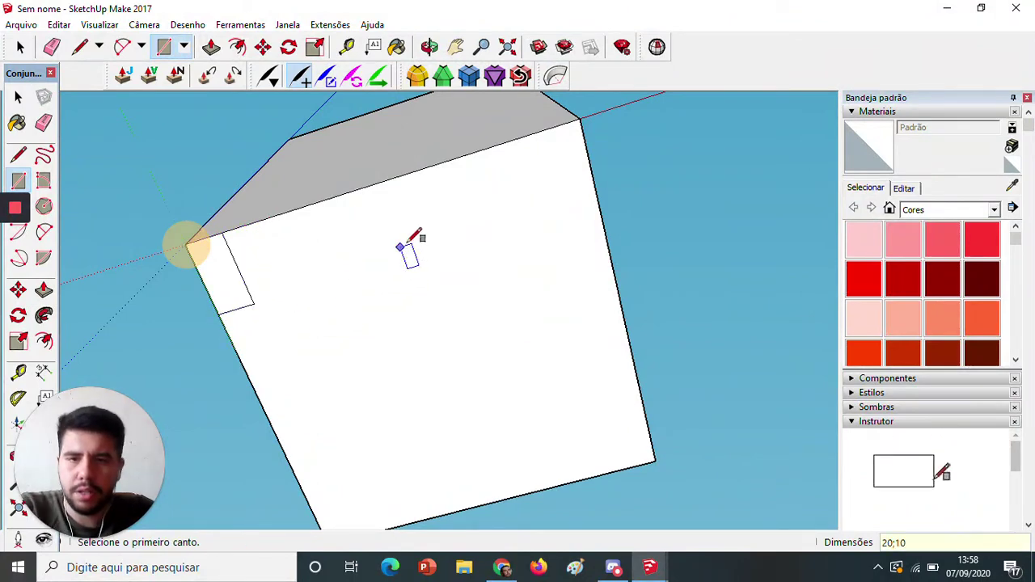
# Draw 20 by 10 mm leg rectangles in the remaining three corners of the block's underside.
pyautogui.click(579, 120)
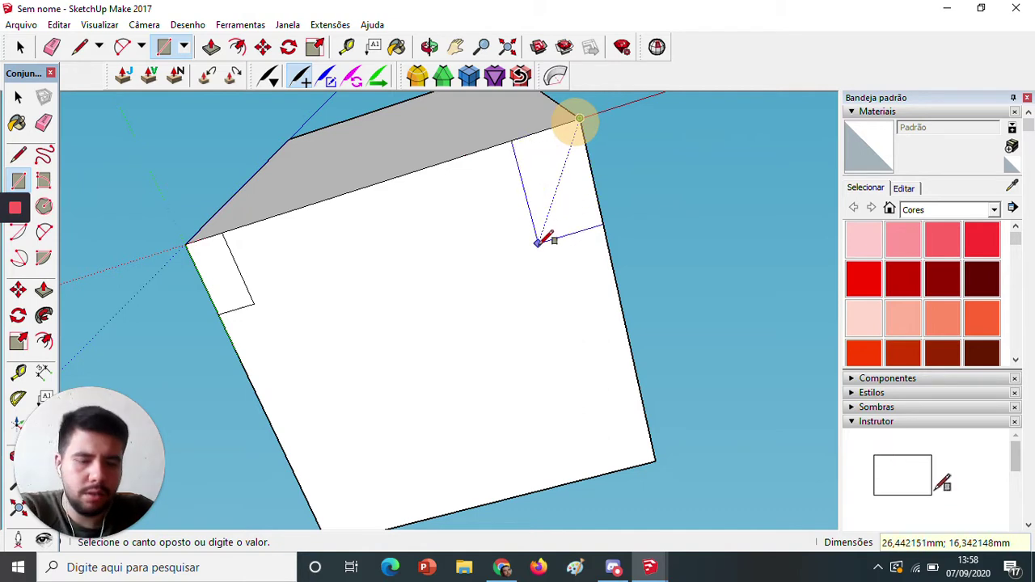
pyautogui.press('Return')
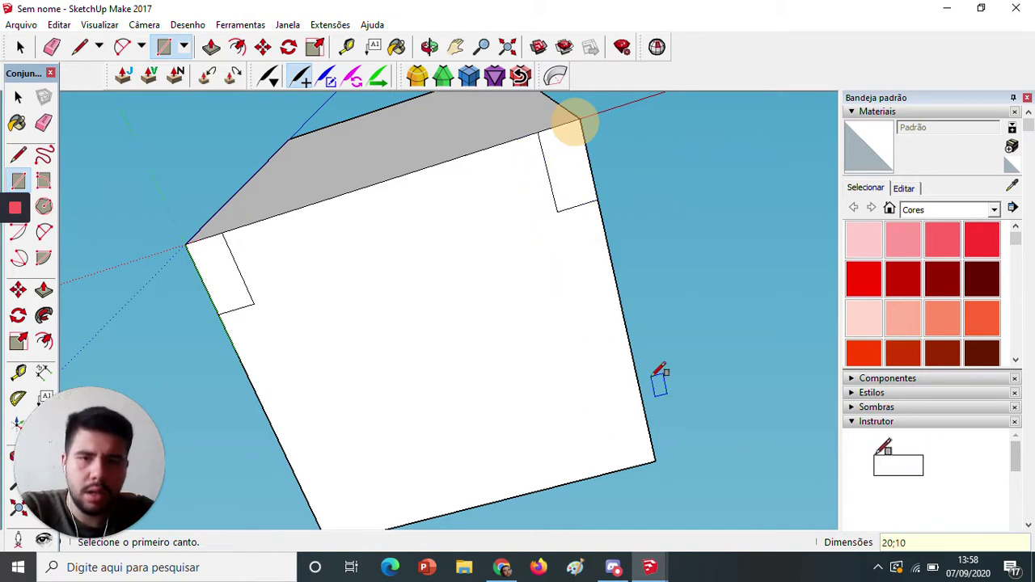
pyautogui.click(656, 461)
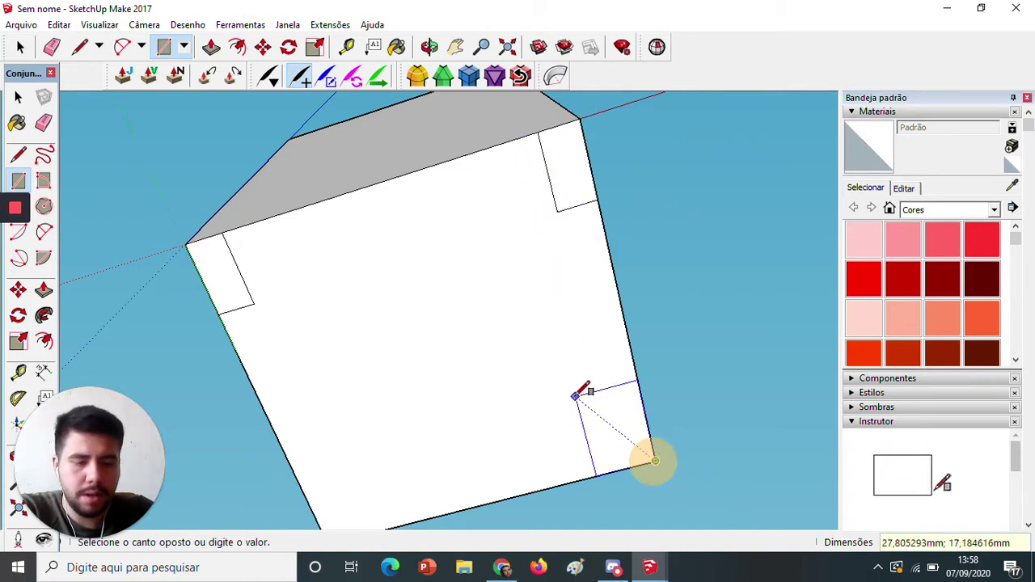
pyautogui.write('20;10')
pyautogui.press('Return')
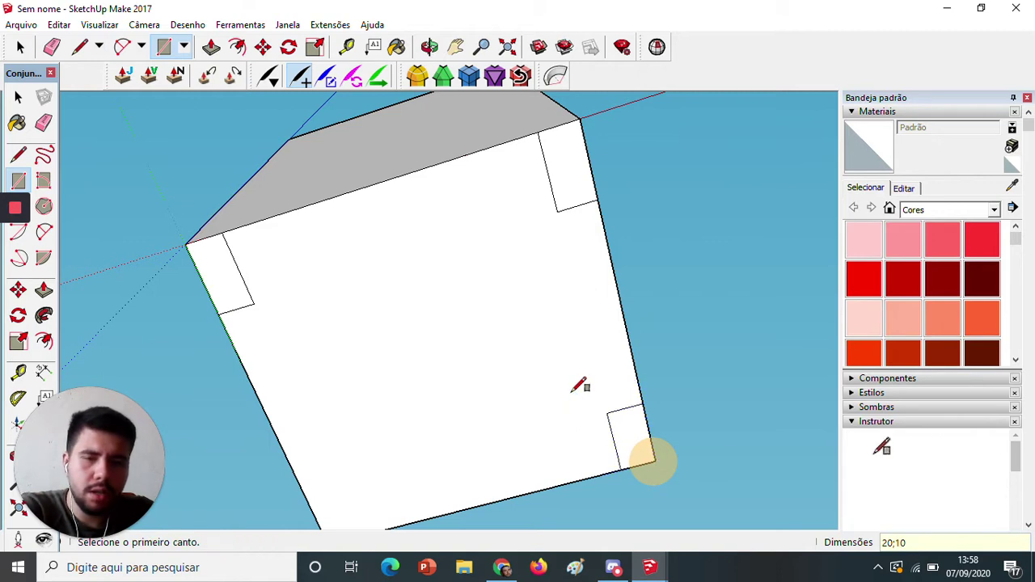
pyautogui.moveTo(486, 427); pyautogui.dragTo(450, 415, button='middle')
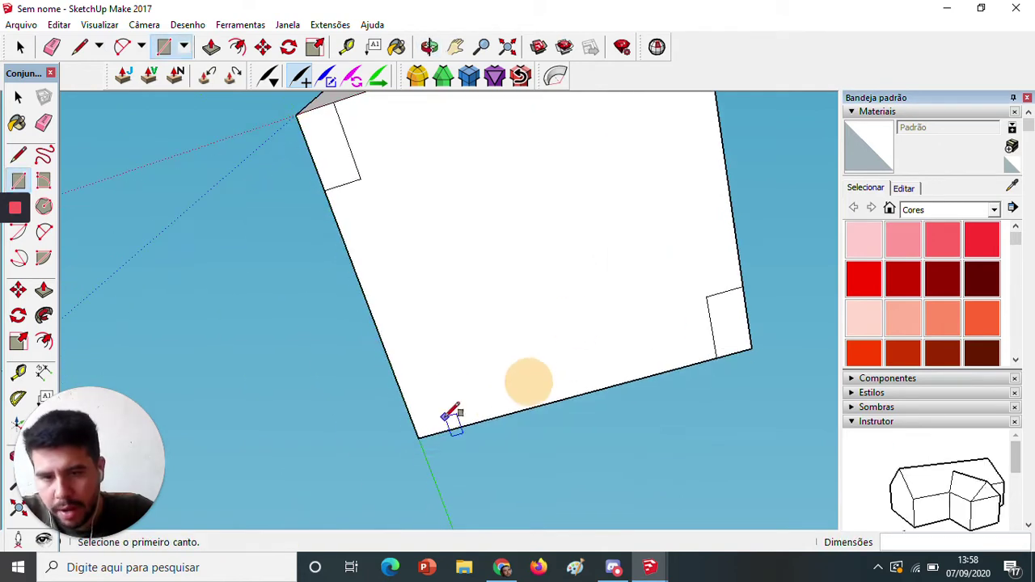
pyautogui.click(418, 437)
pyautogui.write('20;10')
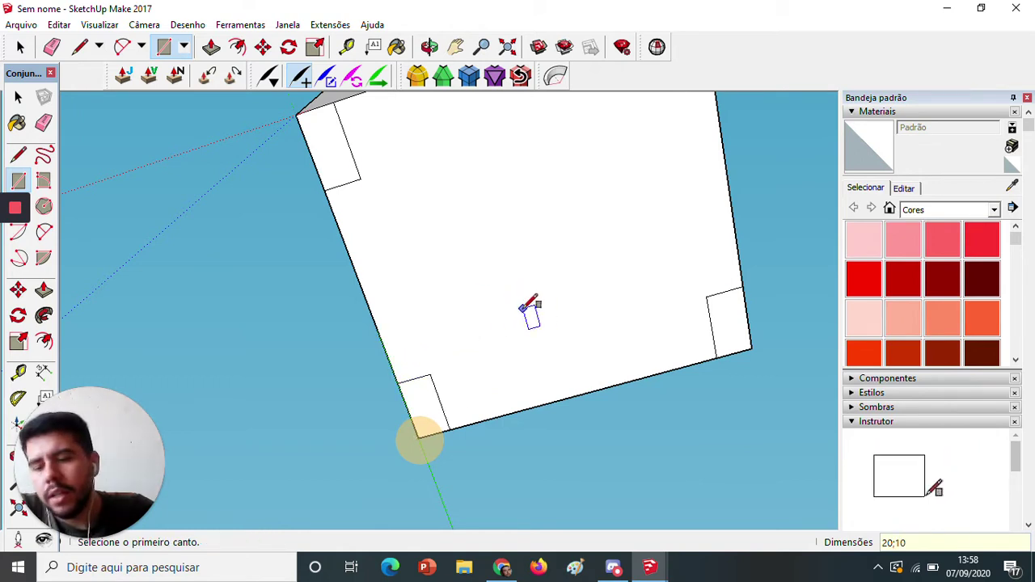
# Push the underside face between the four corner rectangles 140 mm upward, leaving four legs and a thin top.
pyautogui.moveTo(524, 307); pyautogui.dragTo(434, 383, button='middle')
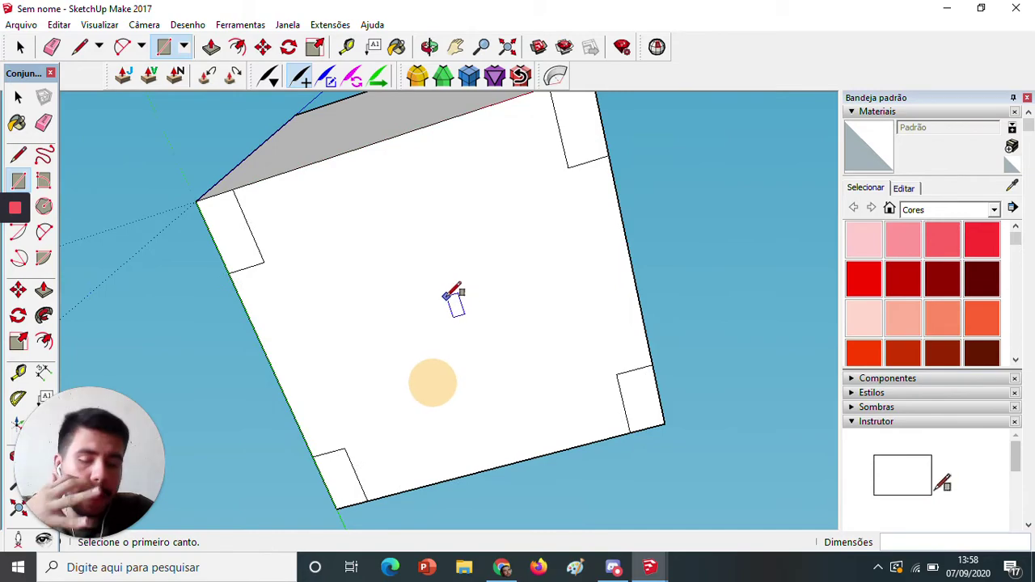
pyautogui.press('p')
pyautogui.moveTo(462, 296); pyautogui.dragTo(469, 224)
pyautogui.moveTo(469, 224); pyautogui.dragTo(466, 450, button='middle')
pyautogui.scroll(-7, 461, 291)
pyautogui.scroll(3, 467, 270)
pyautogui.keyDown('shift'); pyautogui.moveTo(473, 261); pyautogui.dragTo(512, 415, button='middle'); pyautogui.keyUp('shift')
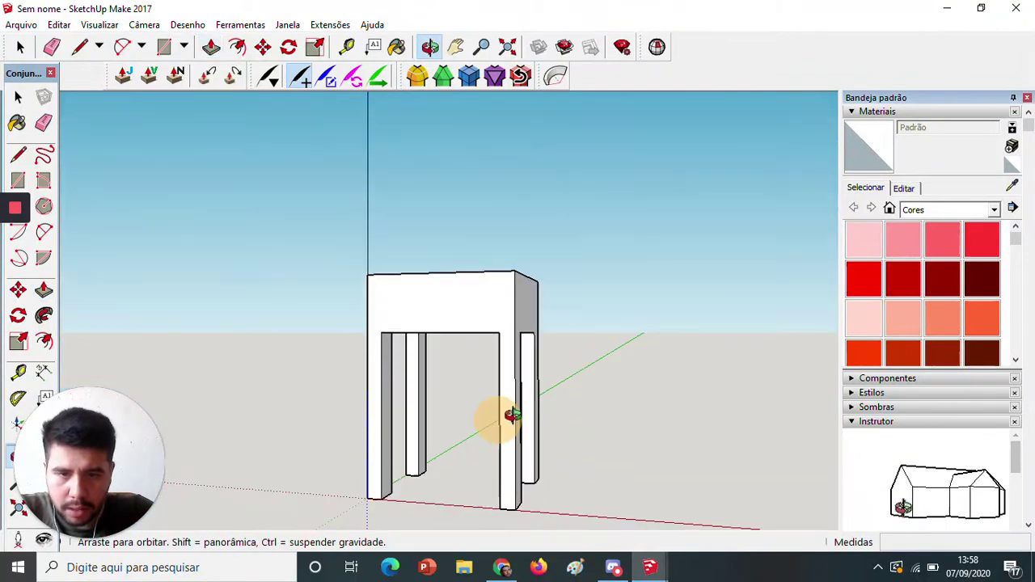
pyautogui.click(493, 340)
pyautogui.write('140')
pyautogui.press('Return')
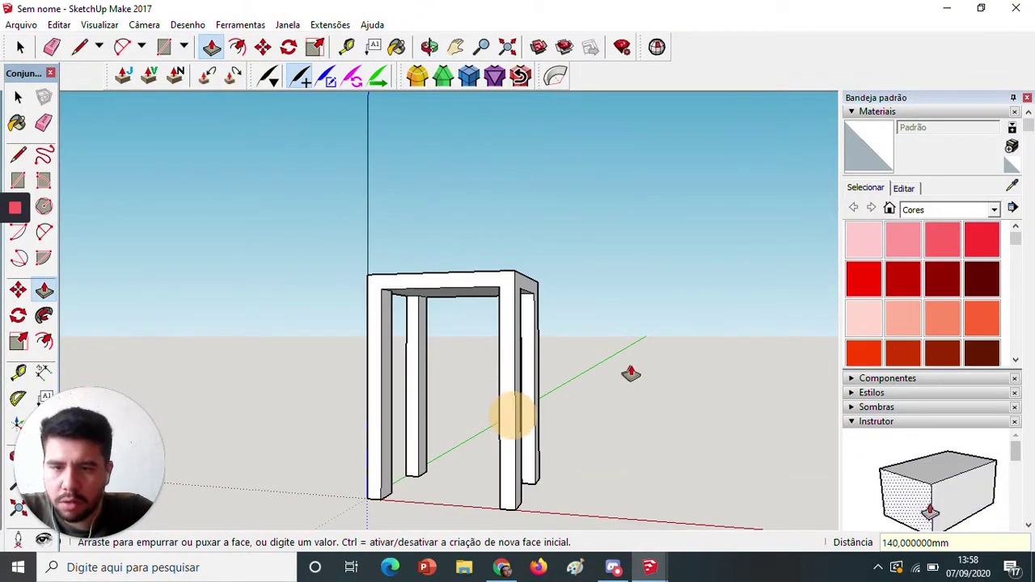
# On the inner face of the leg at the origin, draw a line across the face 10 mm below its top corner.
pyautogui.moveTo(631, 374); pyautogui.dragTo(355, 405, button='middle')
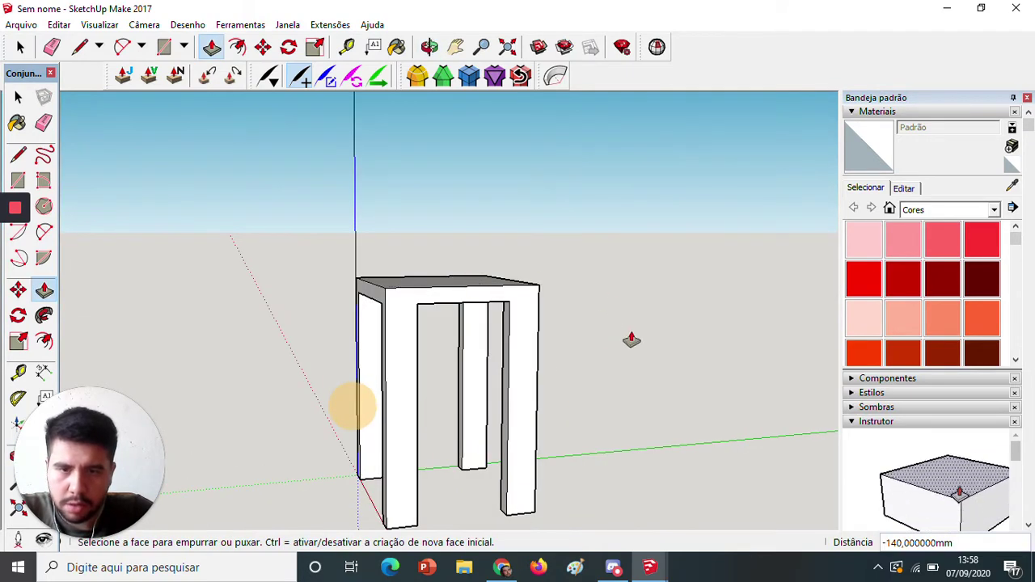
pyautogui.moveTo(632, 340); pyautogui.dragTo(482, 406, button='middle')
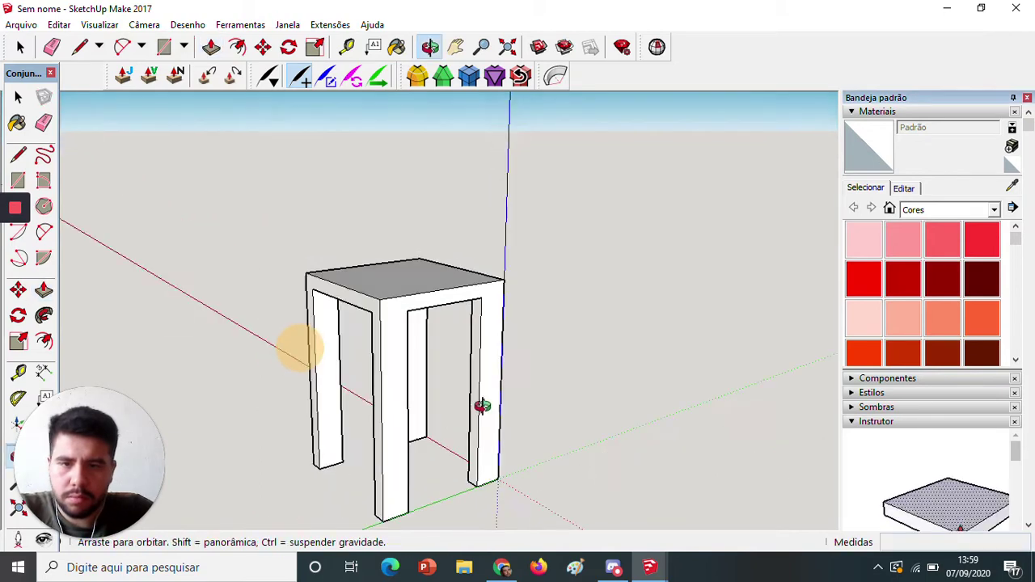
pyautogui.scroll(10, 483, 406)
pyautogui.press('l')
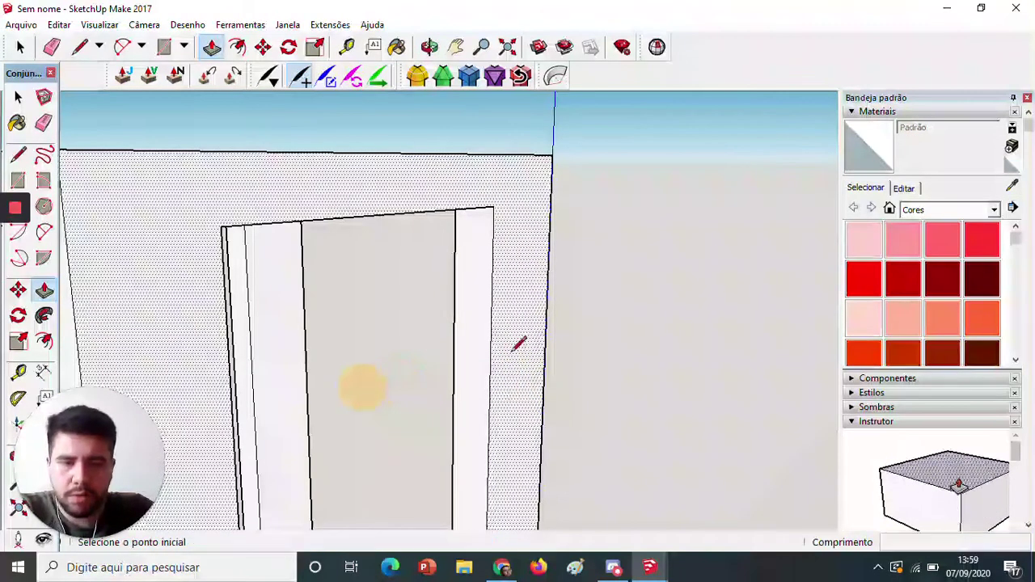
pyautogui.click(493, 207)
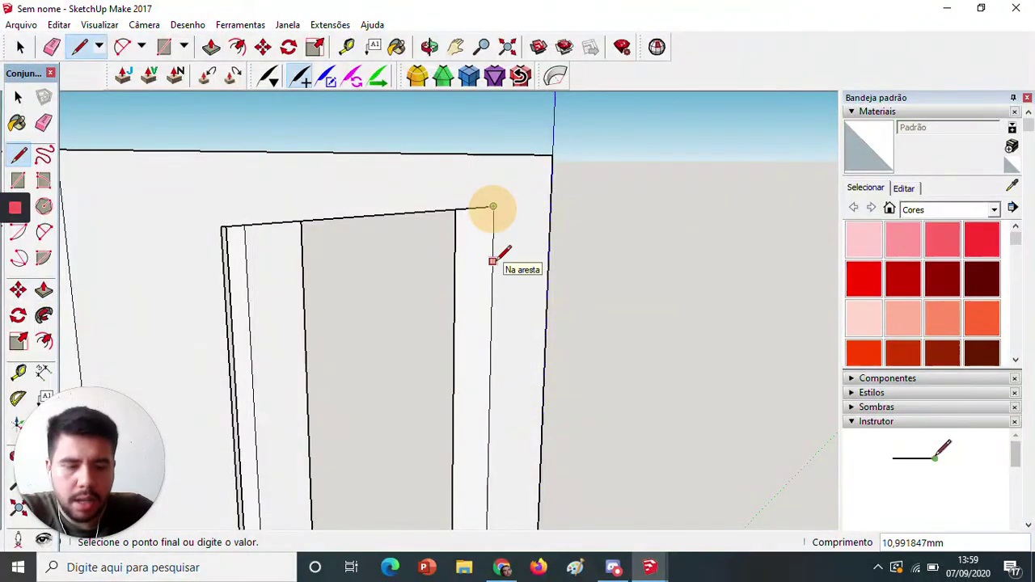
pyautogui.press('Return')
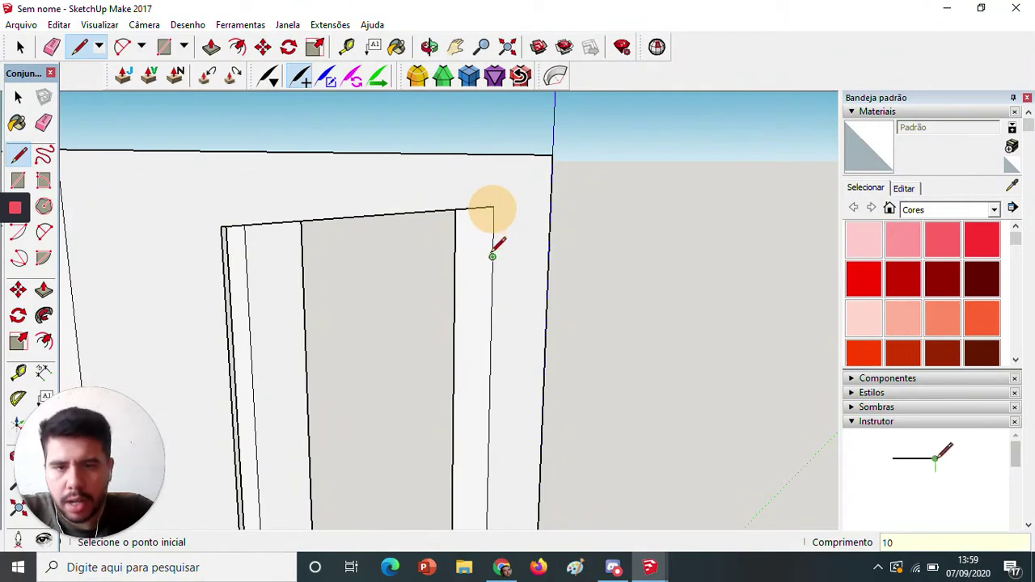
pyautogui.click(492, 256)
pyautogui.click(455, 252)
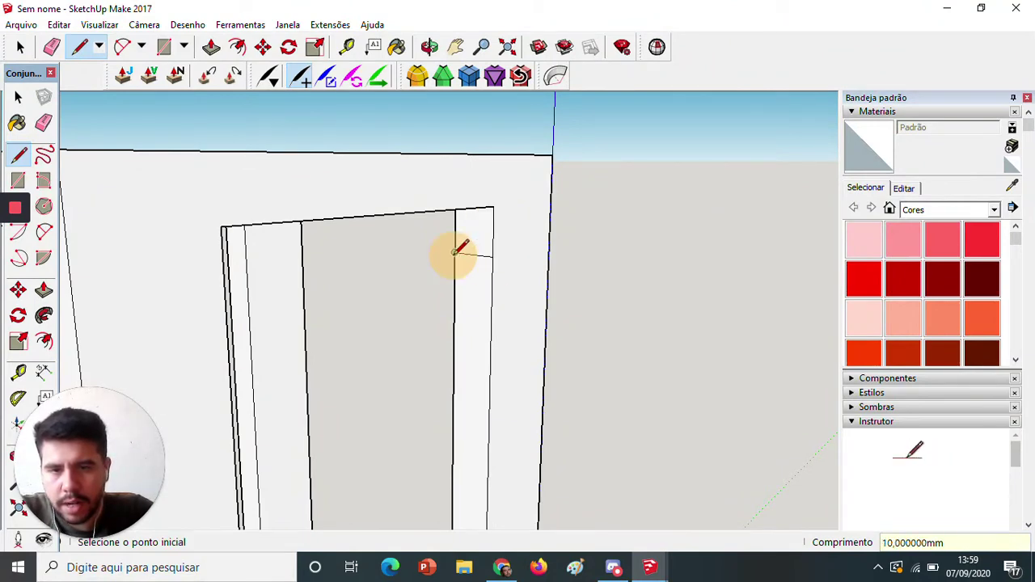
# Complete the rail profile on the leg's inner face with a second line across, 10 mm below the first, and close its side.
pyautogui.click(456, 299)
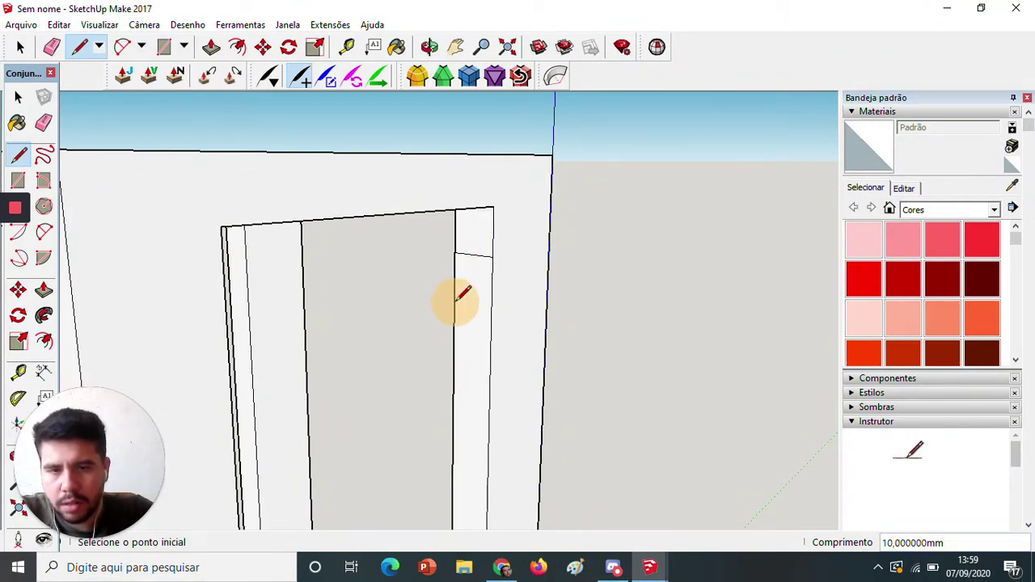
pyautogui.click(454, 300)
pyautogui.click(491, 306)
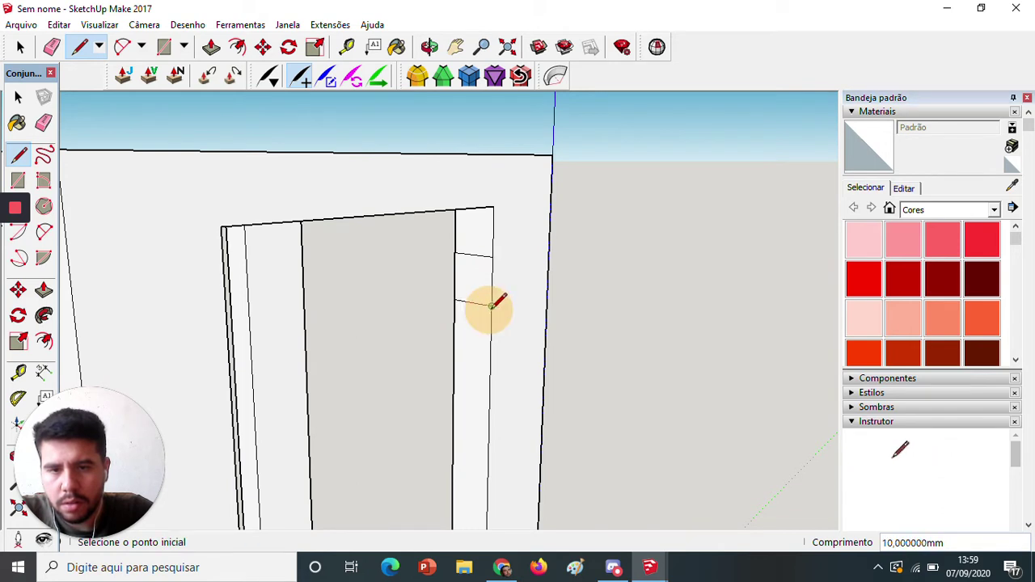
pyautogui.click(491, 306)
pyautogui.click(492, 258)
# Extrude the rail profile 60 mm with Push/Pull so it reaches the opposite leg.
pyautogui.press('p')
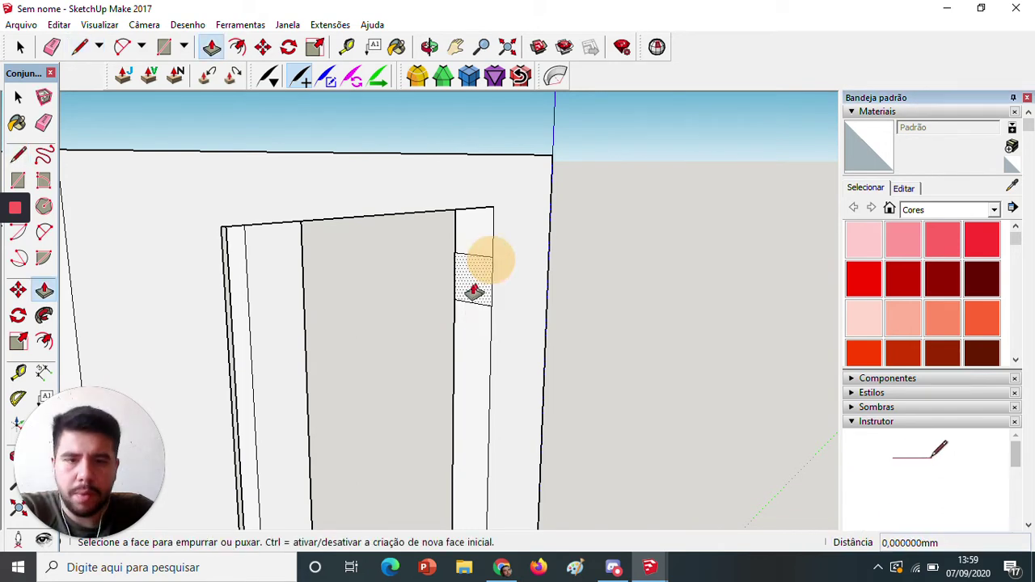
pyautogui.click(474, 288)
pyautogui.moveTo(407, 314); pyautogui.dragTo(368, 309, button='middle')
pyautogui.click(151, 301)
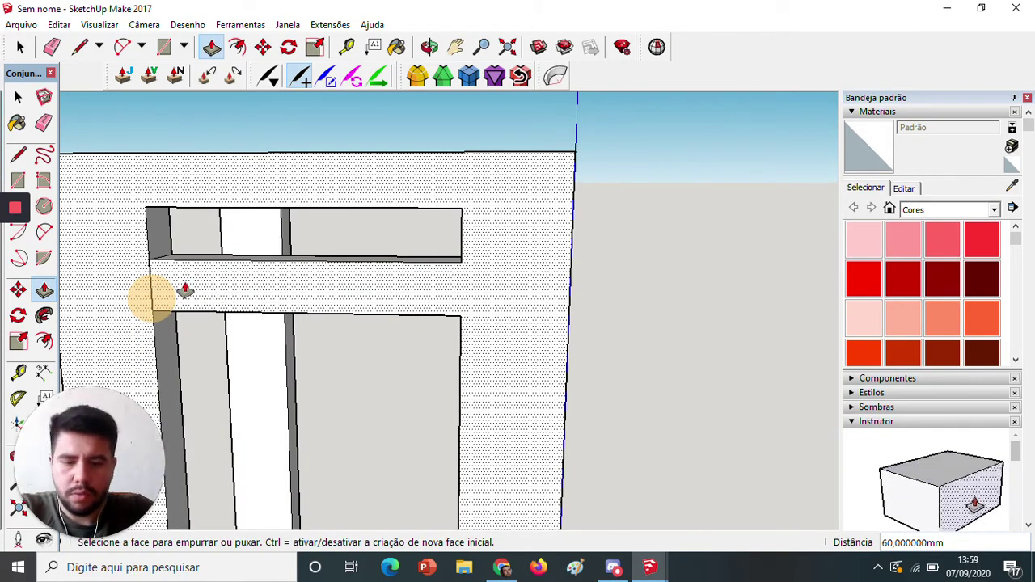
# Delete the leftover seam edges where the new rail meets the legs.
pyautogui.press('space')
pyautogui.click(151, 287)
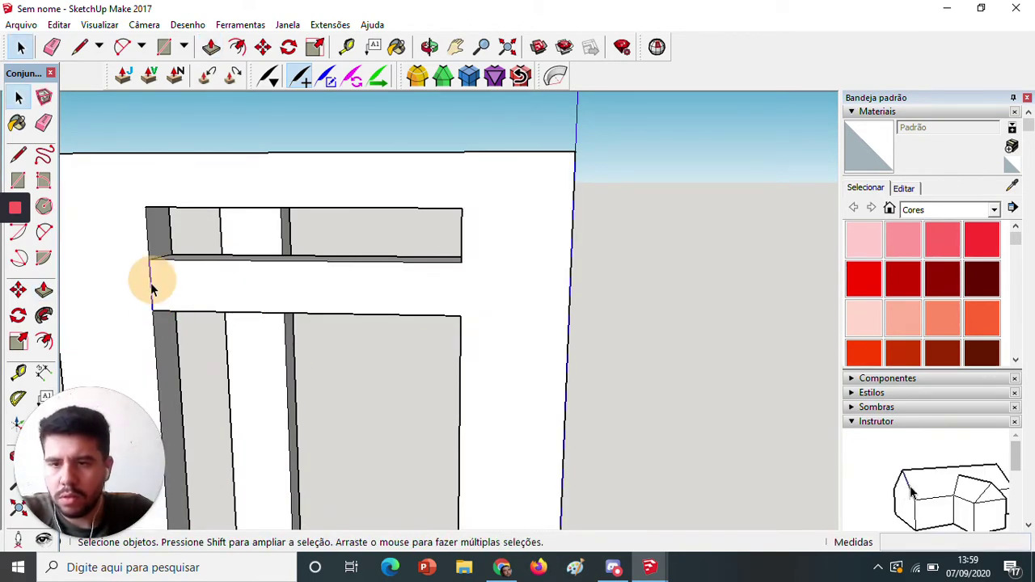
pyautogui.moveTo(224, 337); pyautogui.dragTo(527, 320, button='middle')
pyautogui.click(526, 321)
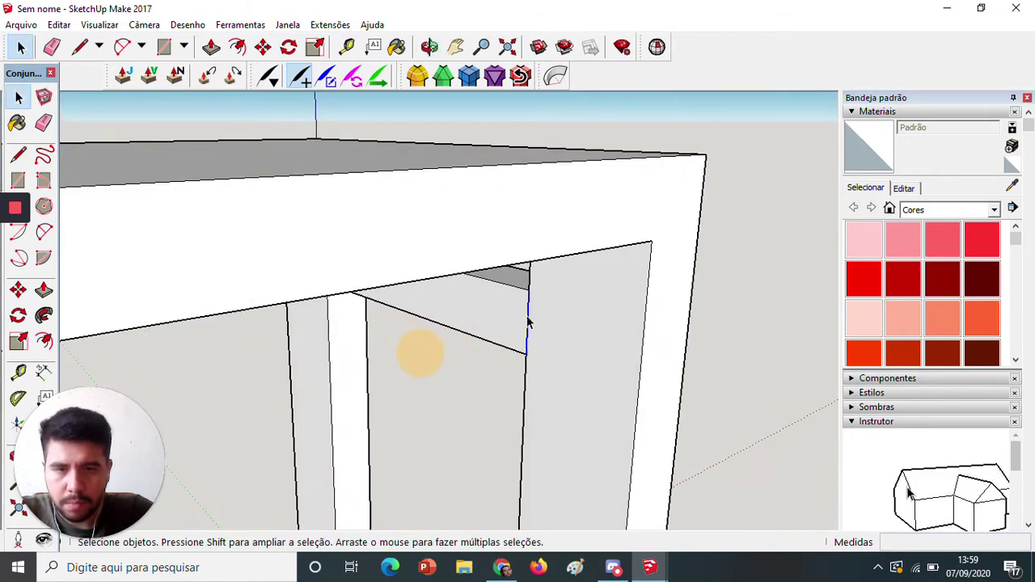
pyautogui.press('Delete')
# On the side opposite the finished rail, draw a line across the leg's inner face 10 mm below its top corner.
pyautogui.moveTo(585, 338); pyautogui.dragTo(348, 377, button='middle')
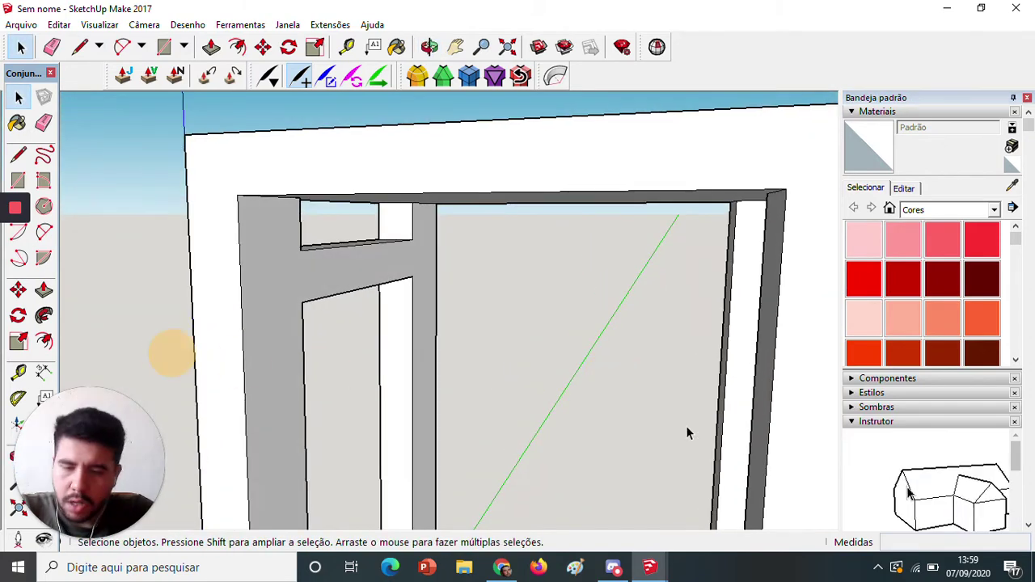
pyautogui.moveTo(687, 432)
pyautogui.mouseDown(button='middle')
pyautogui.moveTo(292, 393)
pyautogui.moveTo(497, 364)
pyautogui.moveTo(480, 393)
pyautogui.mouseUp(button='middle')
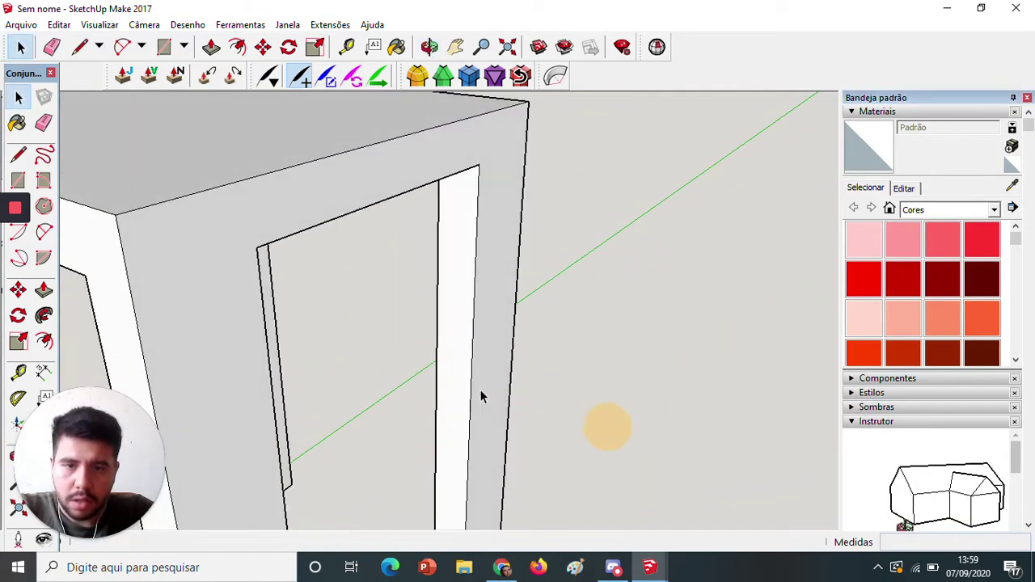
pyautogui.press('l')
pyautogui.click(479, 165)
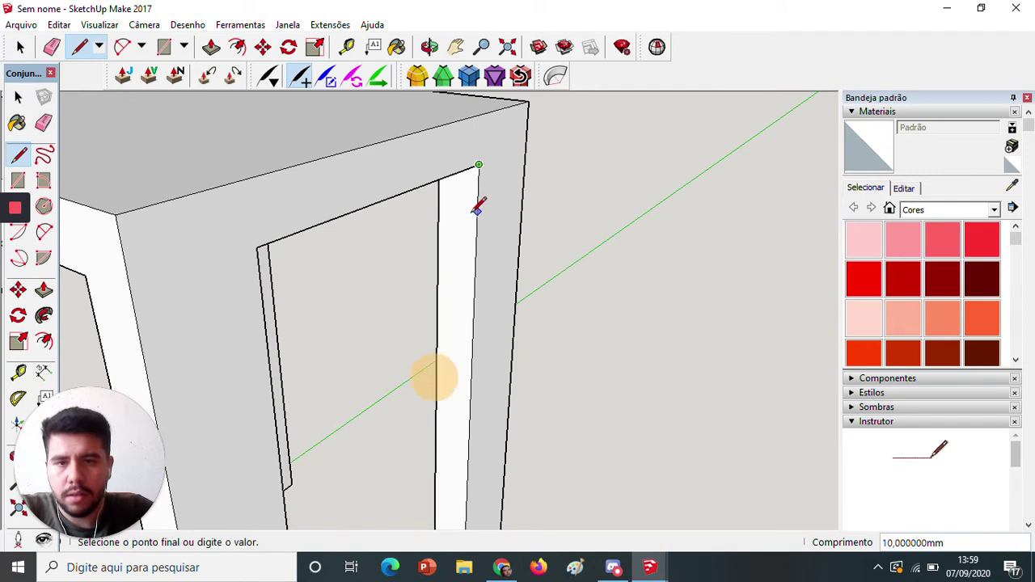
pyautogui.click(477, 211)
pyautogui.click(478, 212)
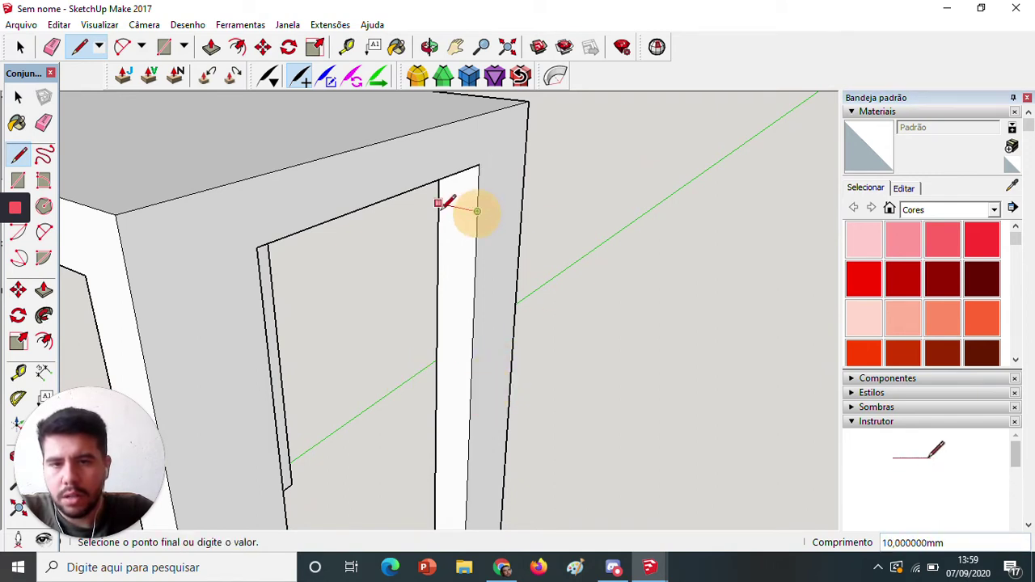
pyautogui.click(438, 204)
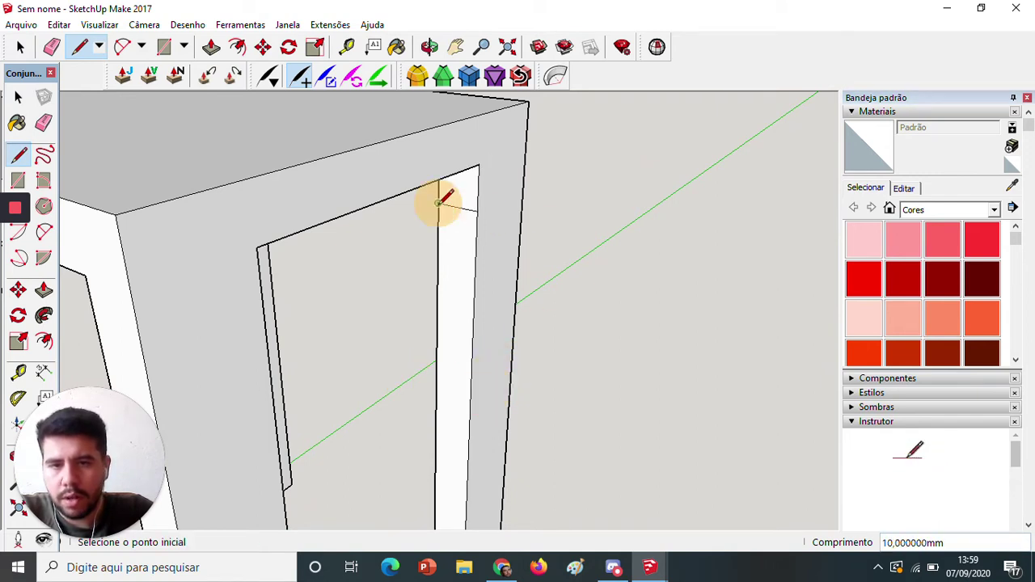
# Draw a second line across the same leg face, 10 mm below the first, and close the profile's side.
pyautogui.click(439, 244)
pyautogui.click(437, 246)
pyautogui.click(478, 254)
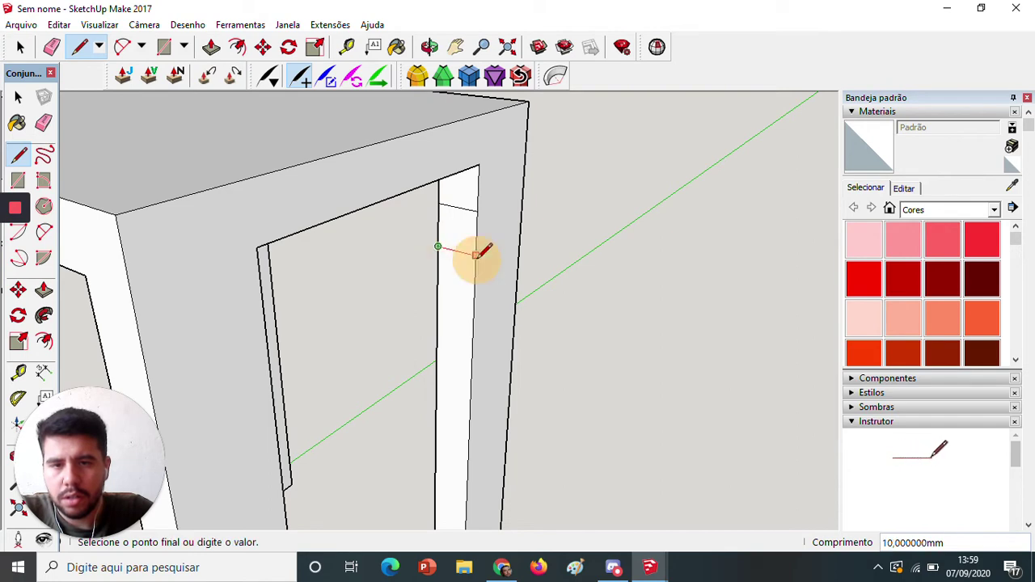
pyautogui.click(477, 214)
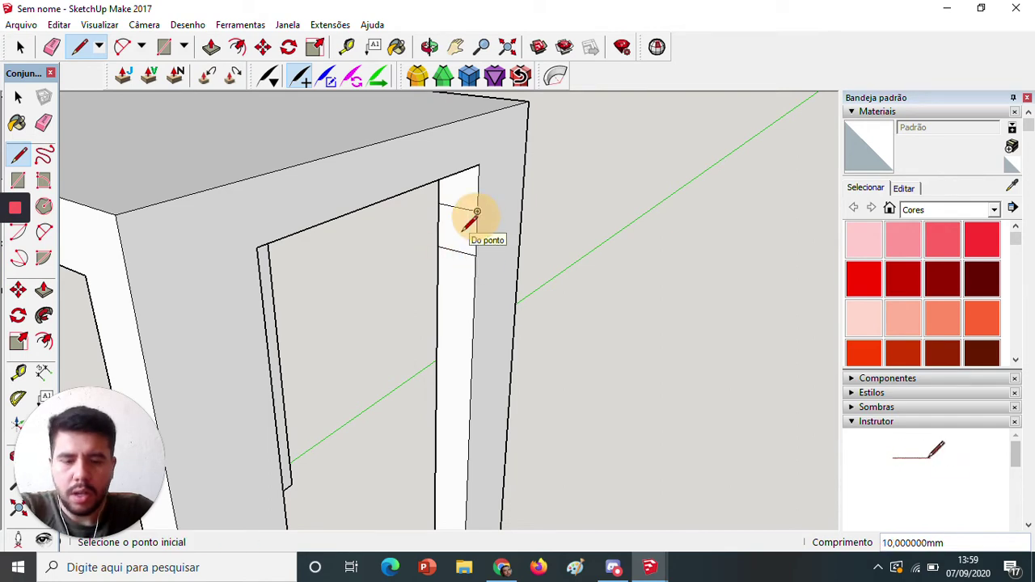
# Extrude this rail profile 60 mm with Push/Pull to the opposite leg and delete the leftover seam edge.
pyautogui.press('p')
pyautogui.click(460, 236)
pyautogui.moveTo(347, 259); pyautogui.dragTo(122, 240, button='middle')
pyautogui.click(122, 239)
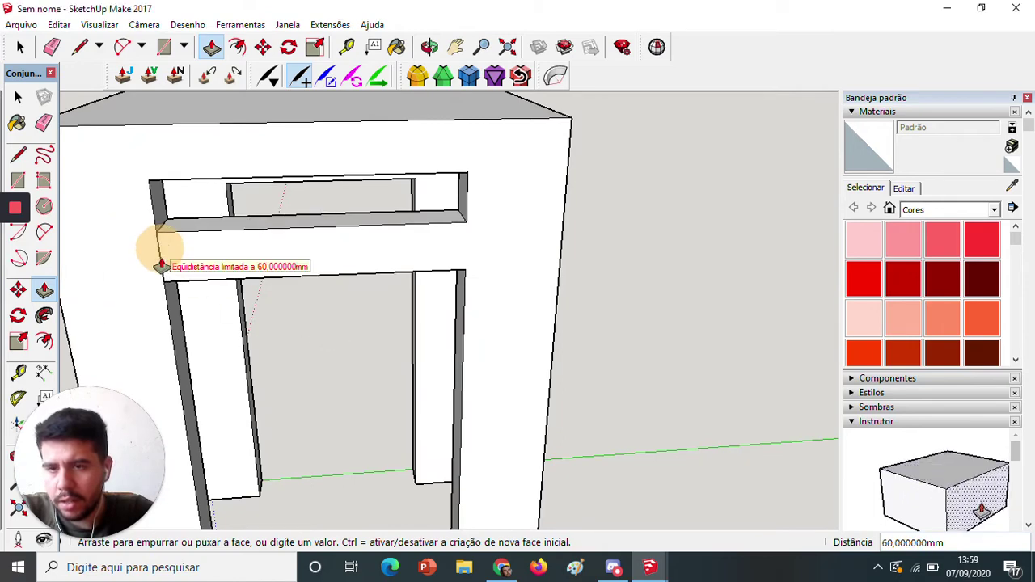
pyautogui.click(161, 266)
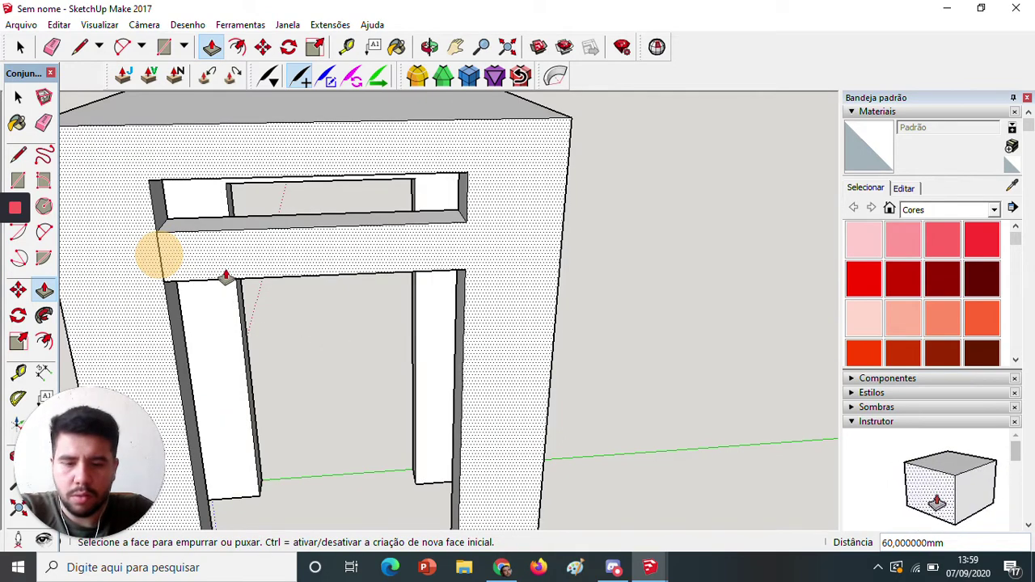
pyautogui.press('space')
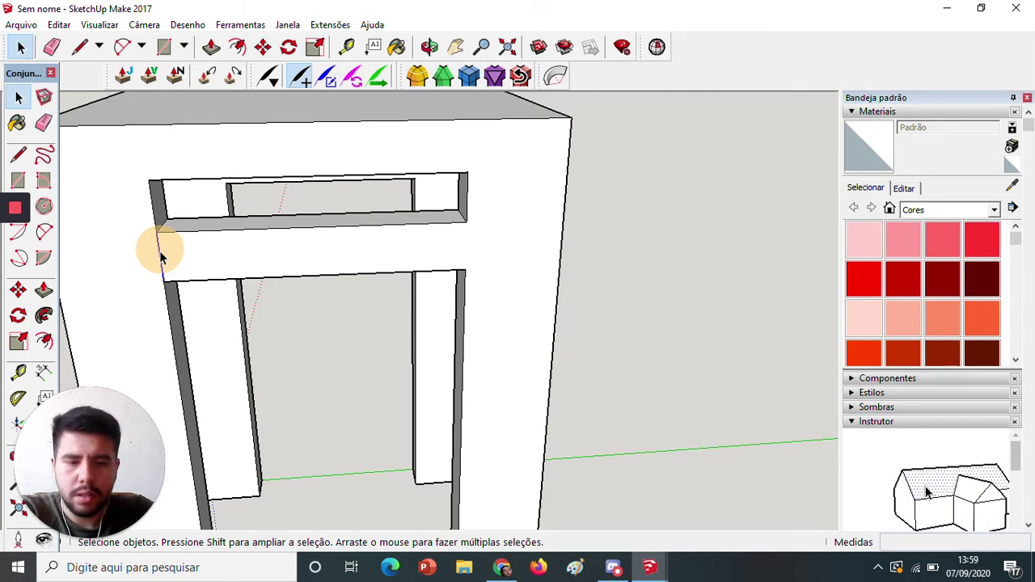
pyautogui.moveTo(121, 270); pyautogui.dragTo(238, 242, button='middle')
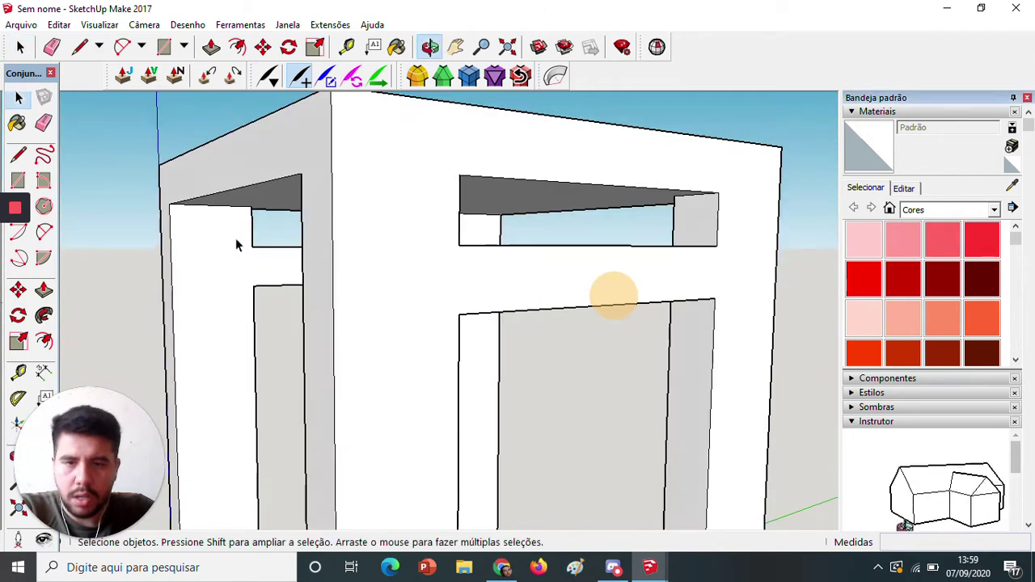
# Draw a 20 by 10 mm rectangle on the seat top at the rear corner away from the blue axis.
pyautogui.scroll(-5, 469, 270)
pyautogui.moveTo(550, 316); pyautogui.dragTo(323, 380, button='middle')
pyautogui.moveTo(535, 386); pyautogui.dragTo(307, 356, button='middle')
pyautogui.scroll(-3, 497, 322)
pyautogui.moveTo(405, 381)
pyautogui.mouseDown(button='middle')
pyautogui.moveTo(523, 372)
pyautogui.moveTo(523, 324)
pyautogui.moveTo(412, 365)
pyautogui.moveTo(412, 374)
pyautogui.mouseUp(button='middle')
pyautogui.scroll(3, 495, 310)
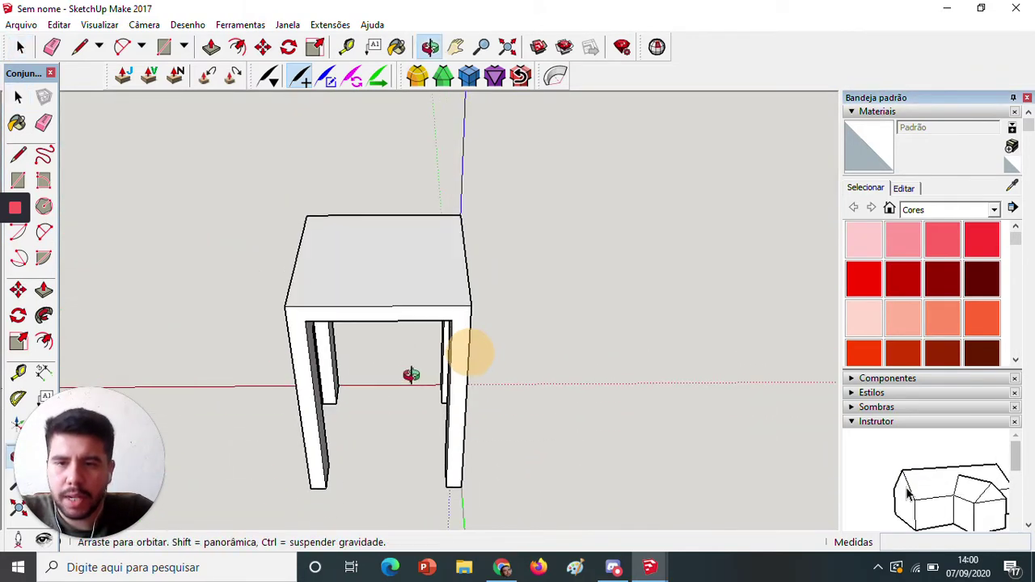
pyautogui.moveTo(367, 281); pyautogui.dragTo(345, 333, button='middle')
pyautogui.press('r')
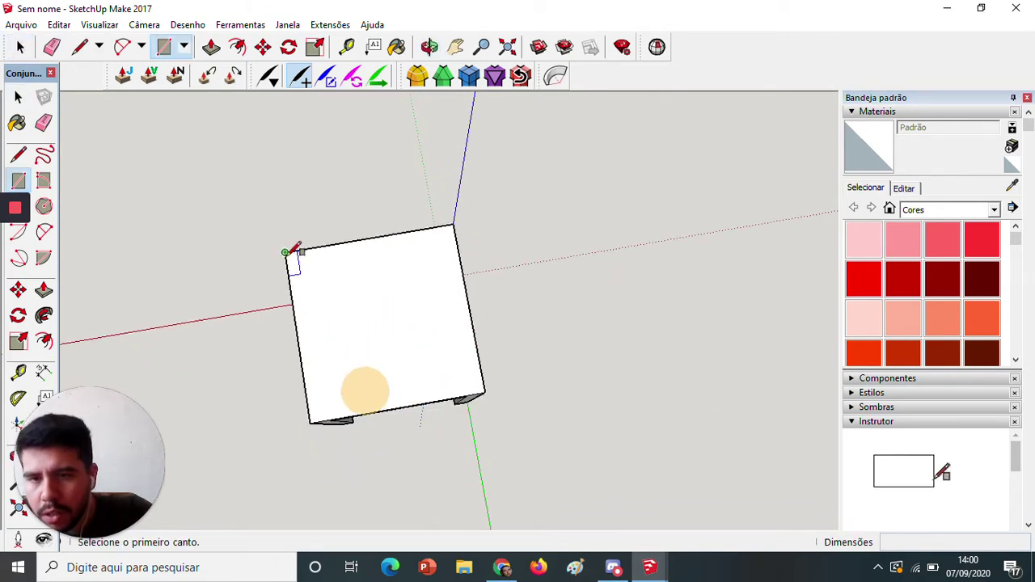
pyautogui.click(285, 253)
pyautogui.write('20;10')
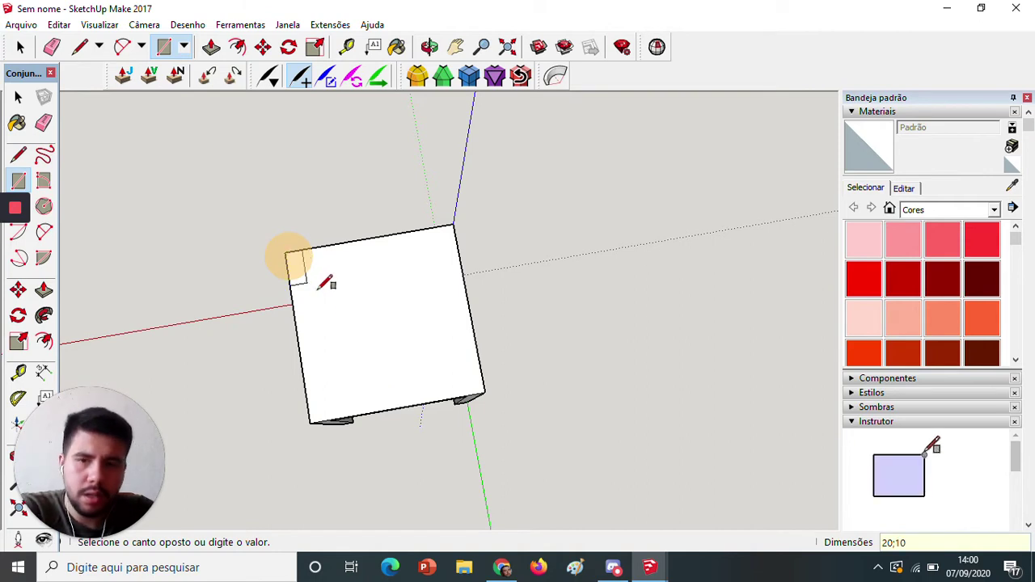
pyautogui.press('Return')
# Draw a matching 20 by 10 mm rectangle at the seat's rear corner on the blue axis.
pyautogui.click(453, 224)
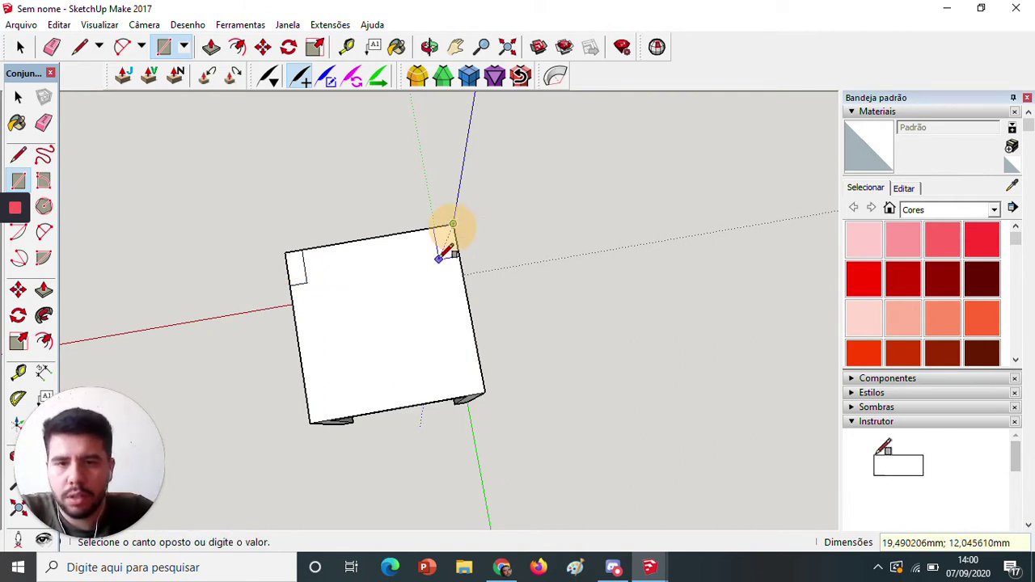
pyautogui.write('20;1')
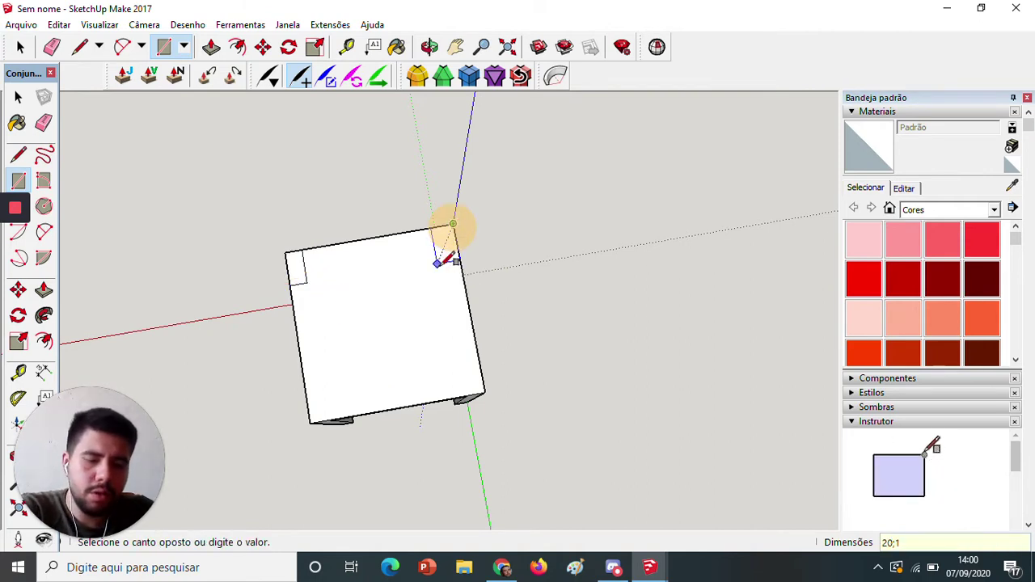
pyautogui.write('0')
pyautogui.press('Return')
# Pull both corner rectangles up 150 mm with Push/Pull to form the two back posts.
pyautogui.press('p')
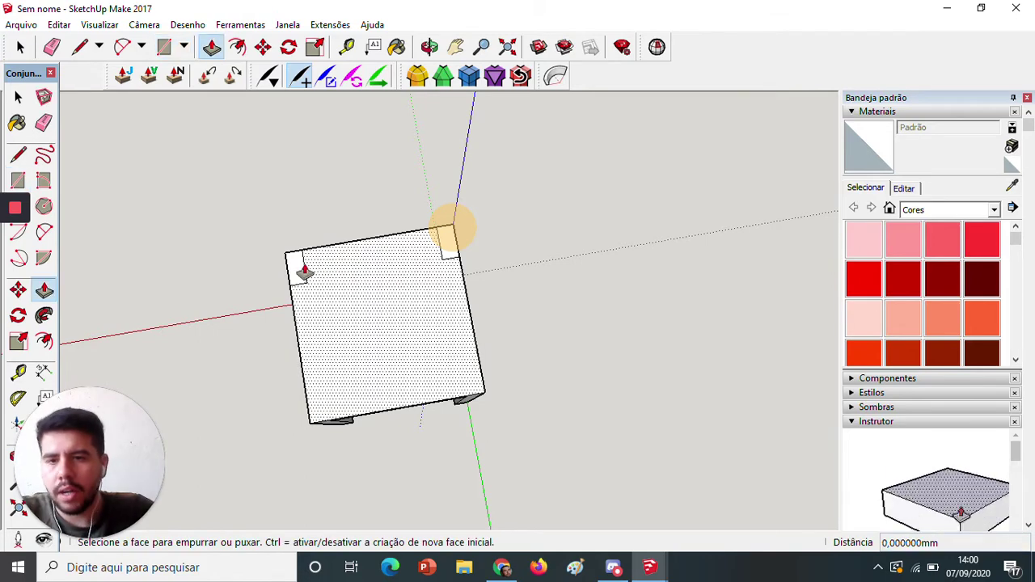
pyautogui.click(303, 267)
pyautogui.moveTo(292, 348); pyautogui.dragTo(296, 150, button='middle')
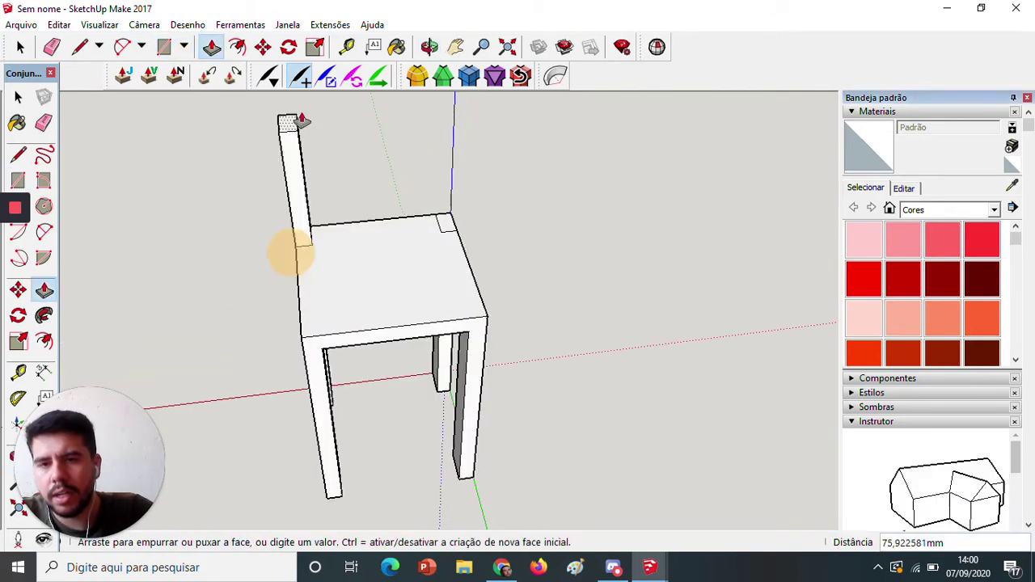
pyautogui.scroll(-2, 312, 125)
pyautogui.scroll(-2, 324, 136)
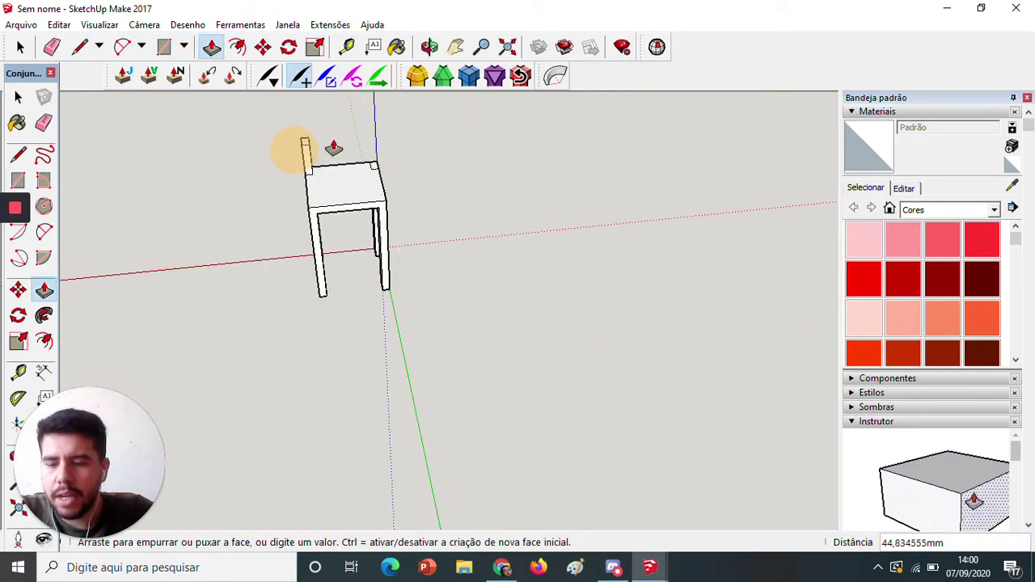
pyautogui.moveTo(333, 148); pyautogui.dragTo(336, 281, button='middle')
pyautogui.write('150')
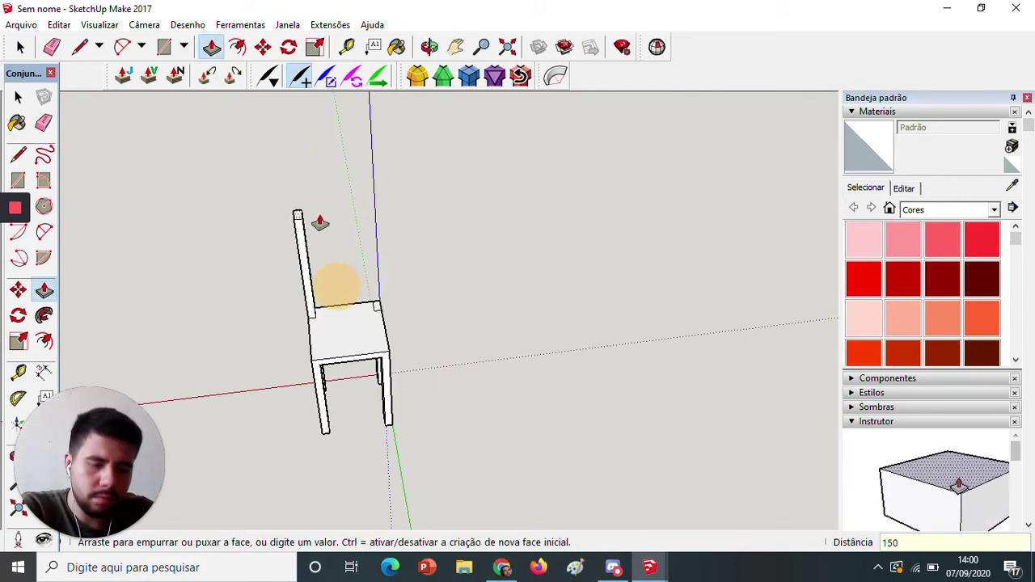
pyautogui.press('Return')
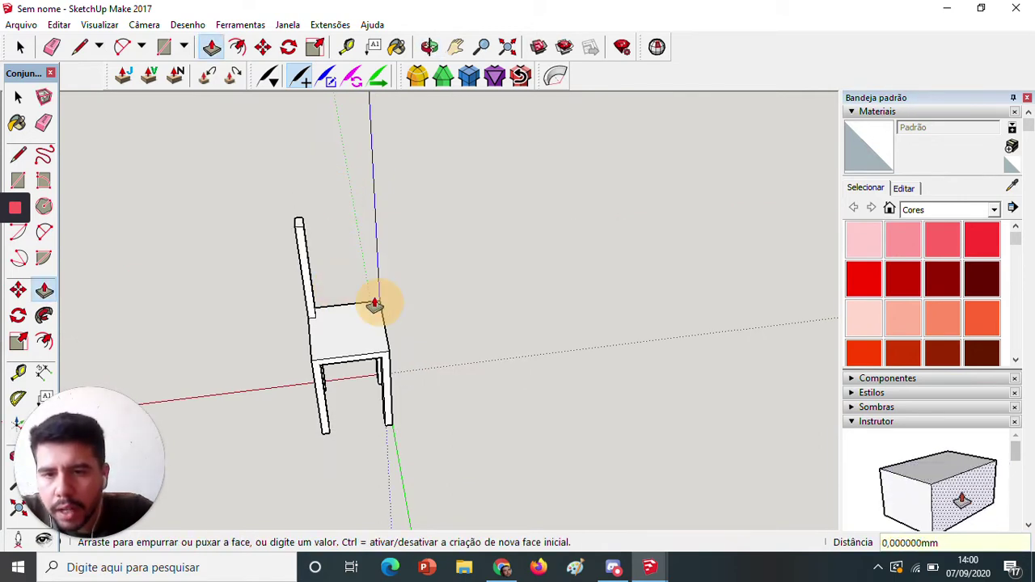
pyautogui.click(302, 231)
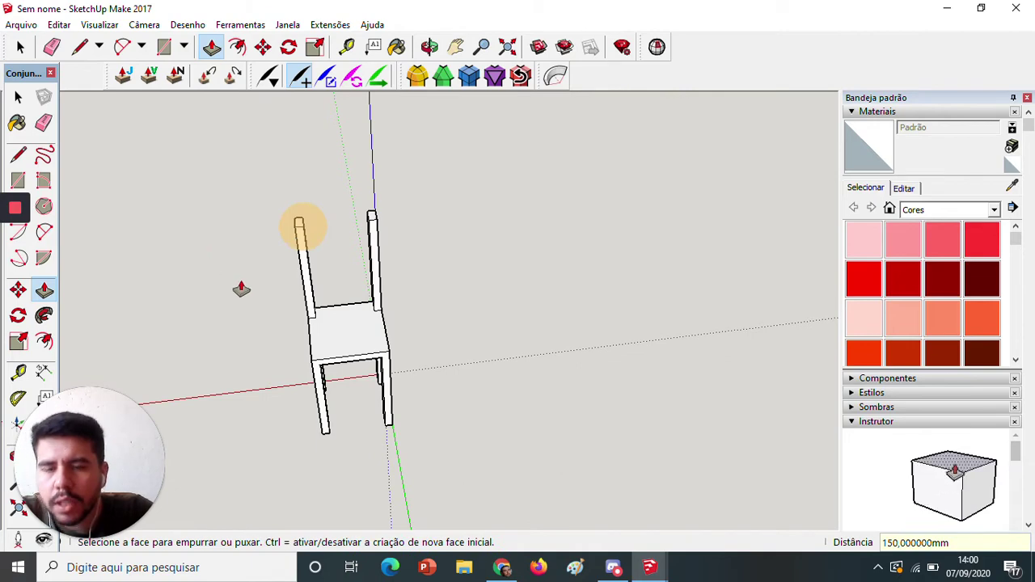
# Measure the seat's rear edge between the two back posts with a dimension.
pyautogui.moveTo(241, 289); pyautogui.dragTo(253, 238, button='middle')
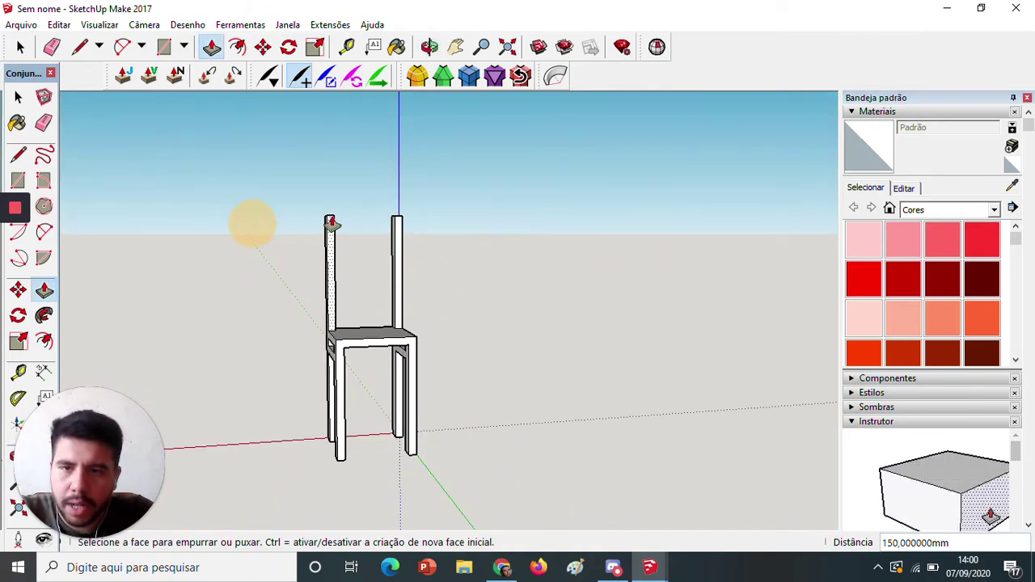
pyautogui.moveTo(273, 259); pyautogui.dragTo(501, 356, button='middle')
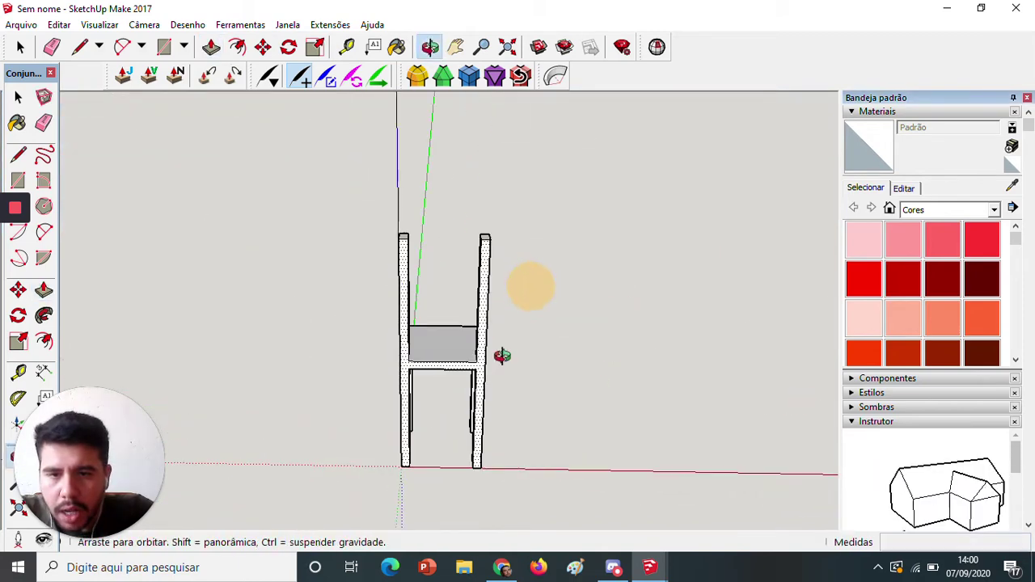
pyautogui.scroll(5, 478, 365)
pyautogui.scroll(-1, 331, 370)
pyautogui.click(44, 372)
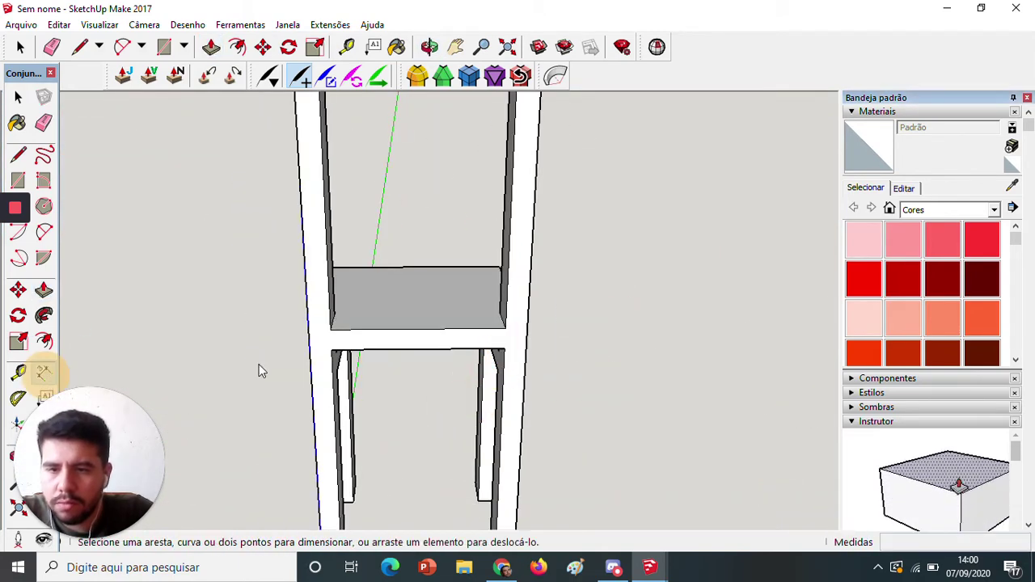
pyautogui.click(330, 330)
pyautogui.click(504, 330)
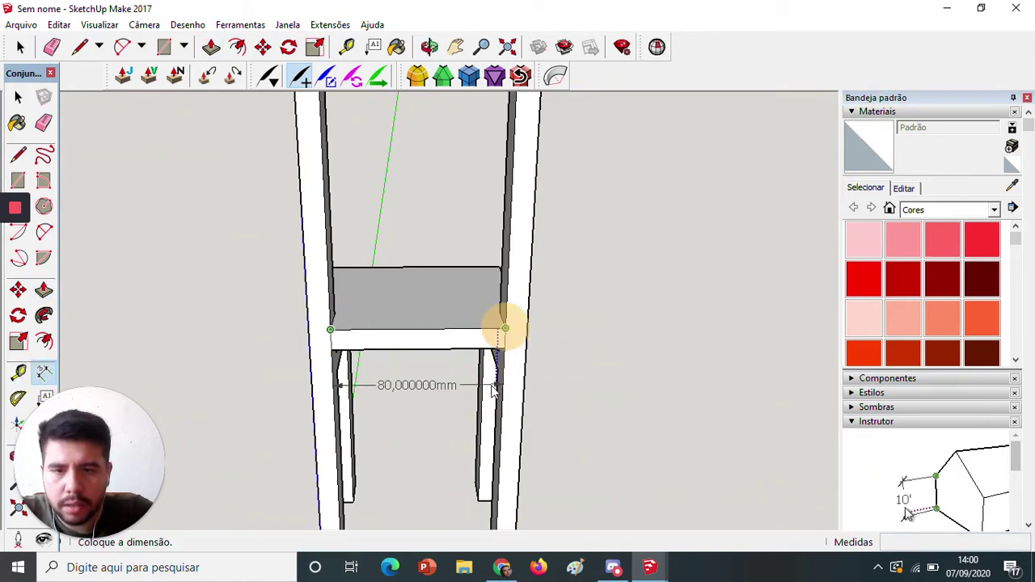
pyautogui.click(495, 403)
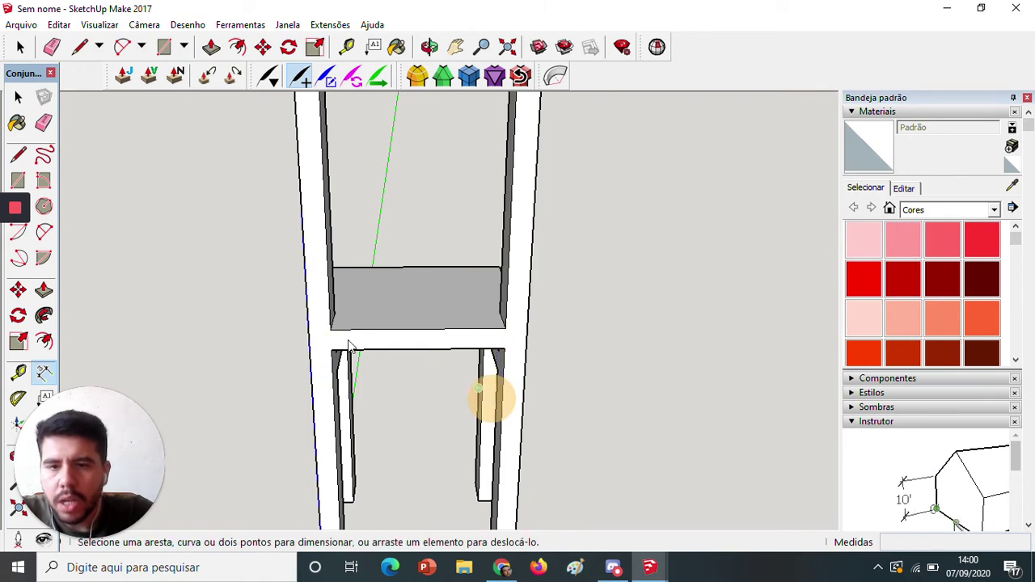
# Draw consecutive line segments of 15, 8 and 6 mm along the seat's rear edge, starting at one post's inner corner.
pyautogui.scroll(3, 308, 364)
pyautogui.moveTo(664, 399)
pyautogui.mouseDown(button='middle')
pyautogui.moveTo(536, 429)
pyautogui.moveTo(380, 426)
pyautogui.mouseUp(button='middle')
pyautogui.press('l')
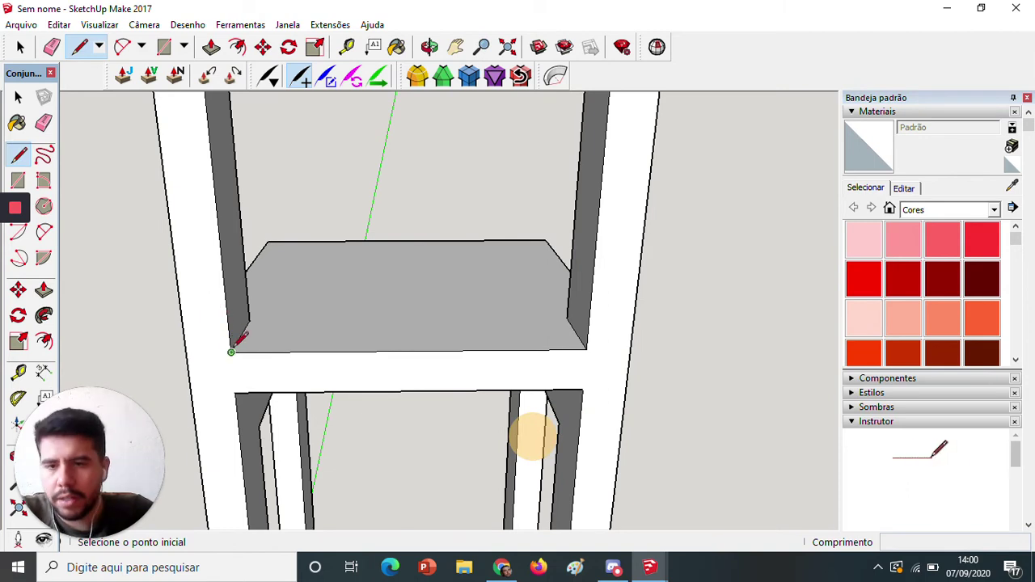
pyautogui.click(232, 352)
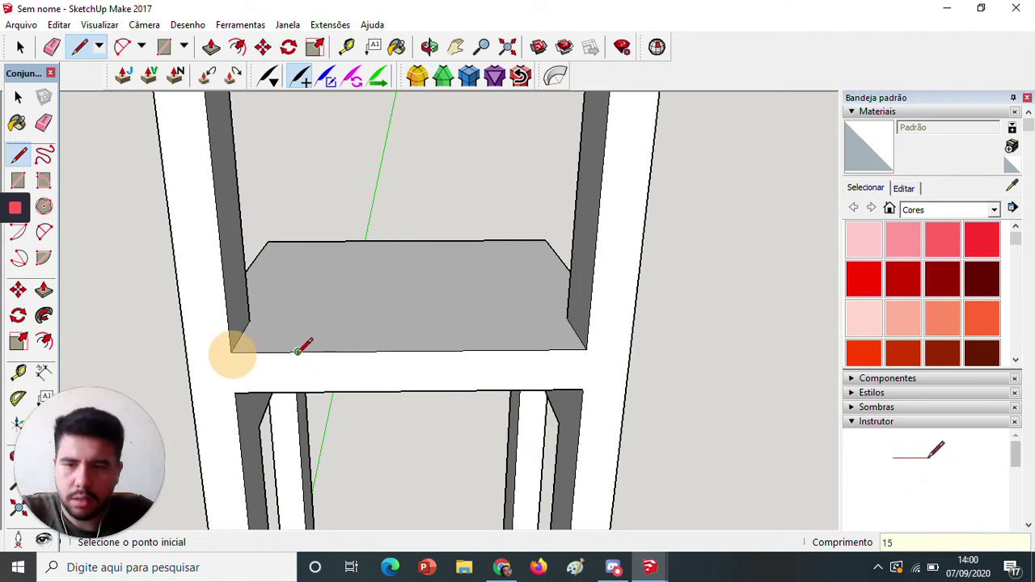
pyautogui.click(298, 351)
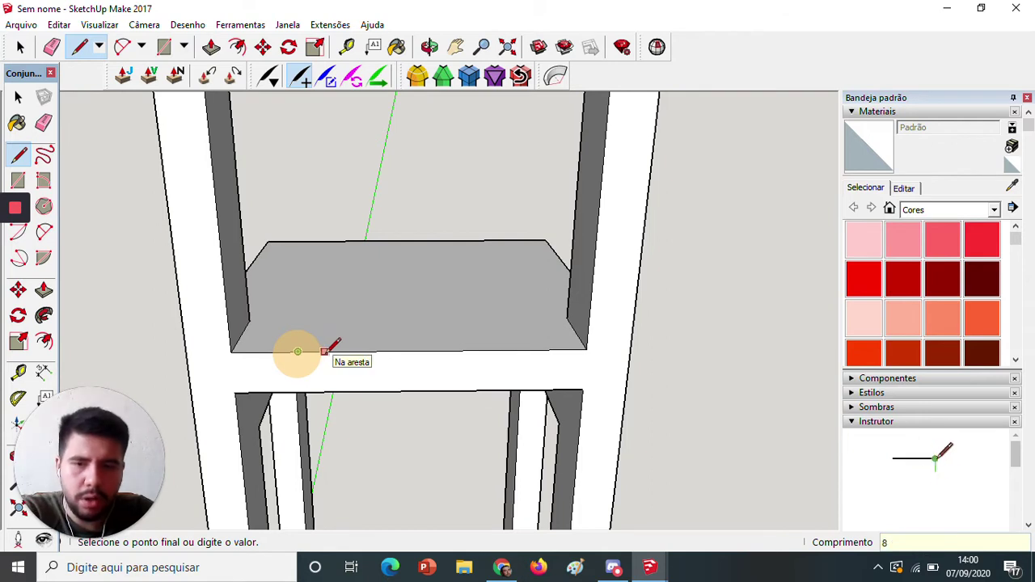
pyautogui.click(333, 351)
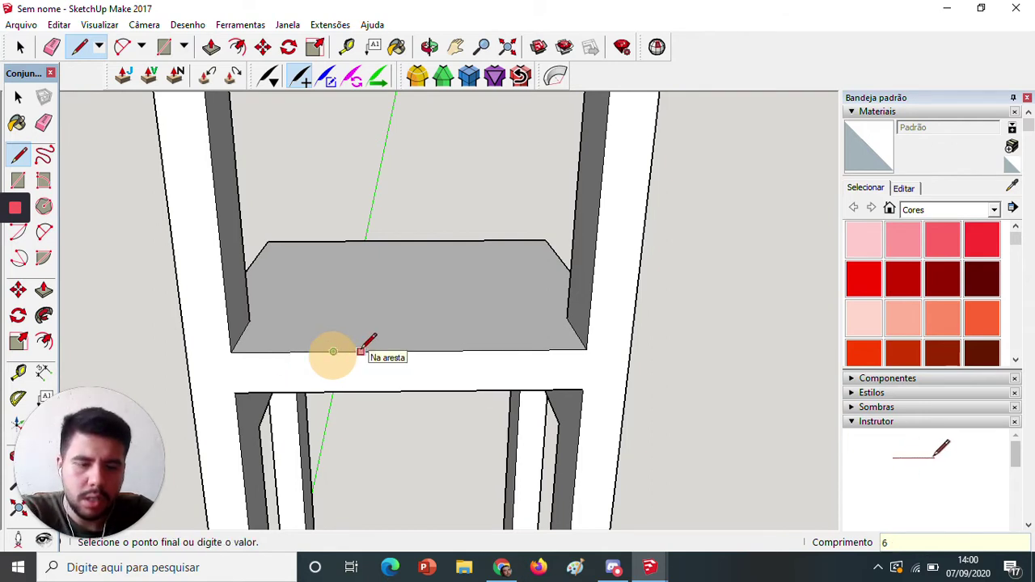
pyautogui.click(361, 351)
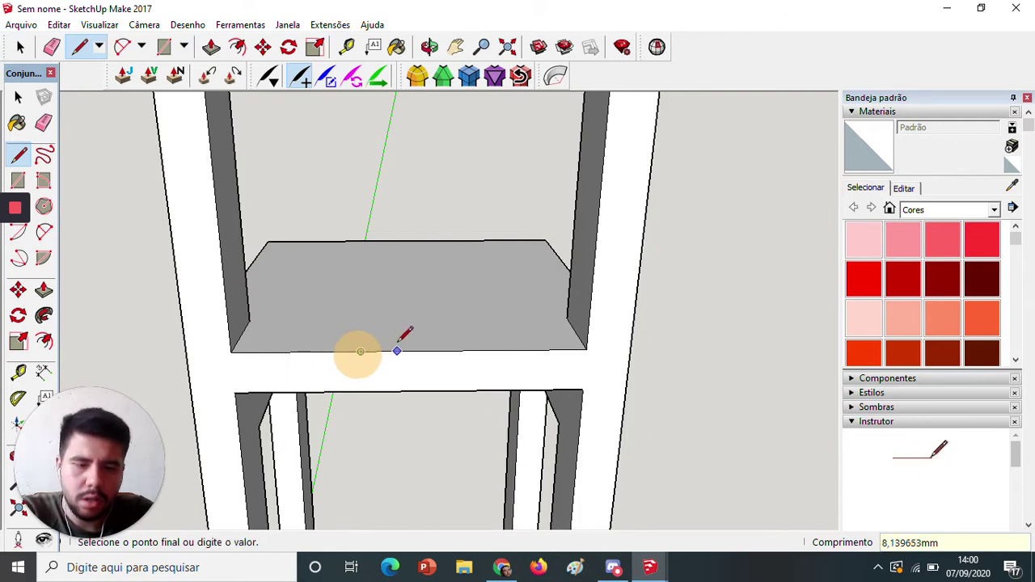
# Continue the line segments along the seat's rear edge with lengths of 8, 6, 8, 6, 8 and 15 mm, ending at the other post.
pyautogui.press('Return')
pyautogui.click(397, 351)
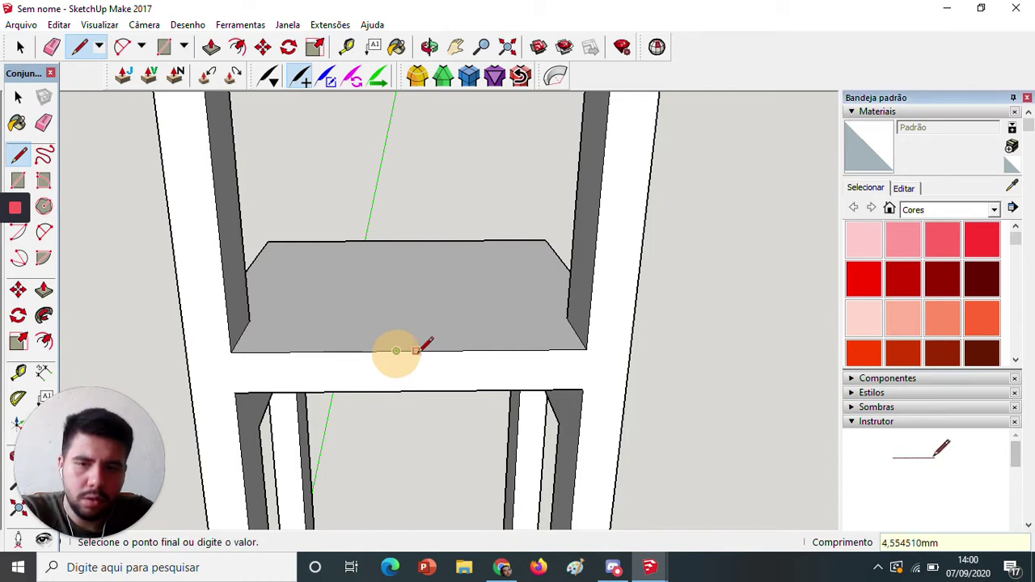
pyautogui.write('6')
pyautogui.press('Return')
pyautogui.click(423, 351)
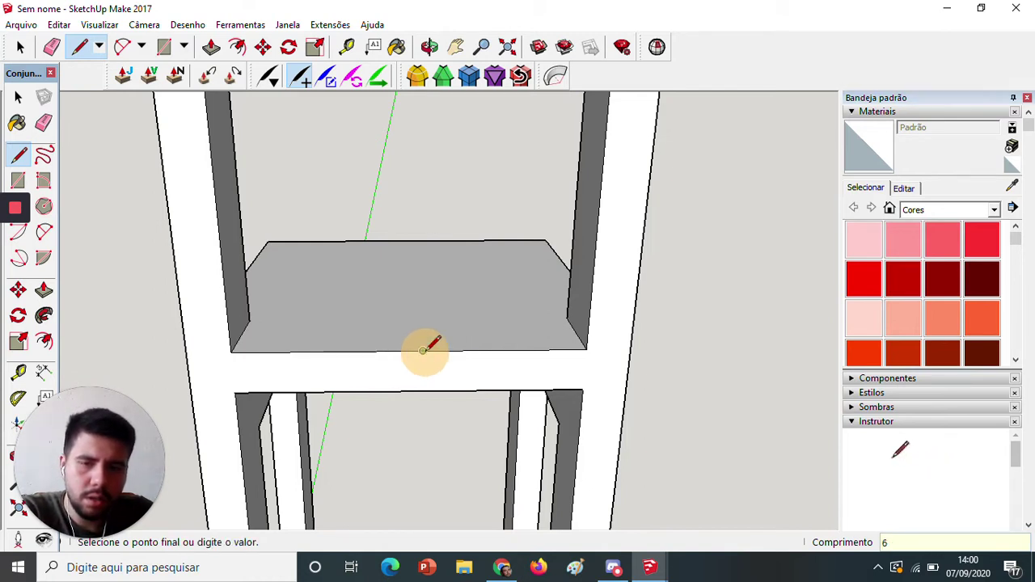
pyautogui.click(450, 351)
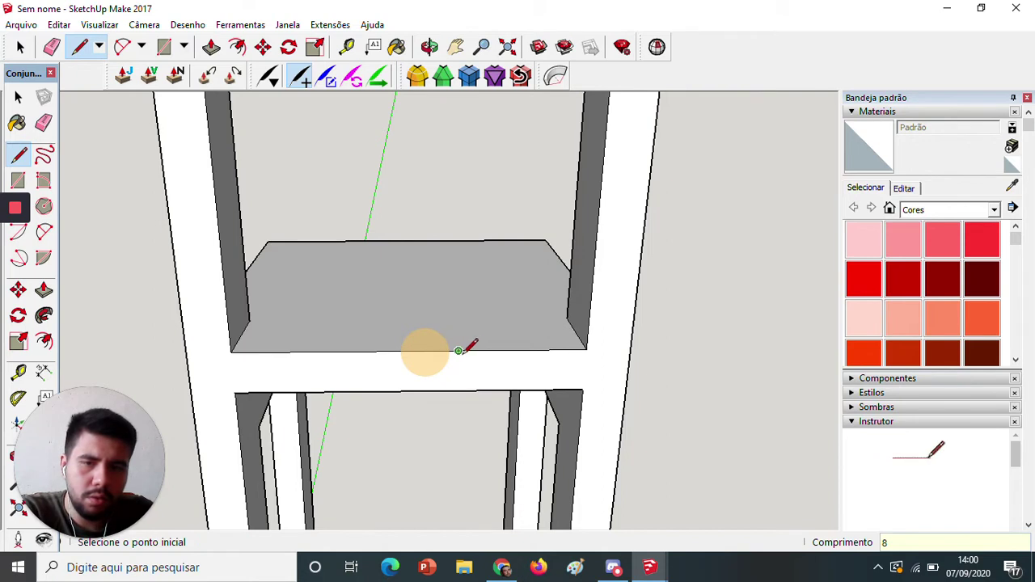
pyautogui.click(459, 351)
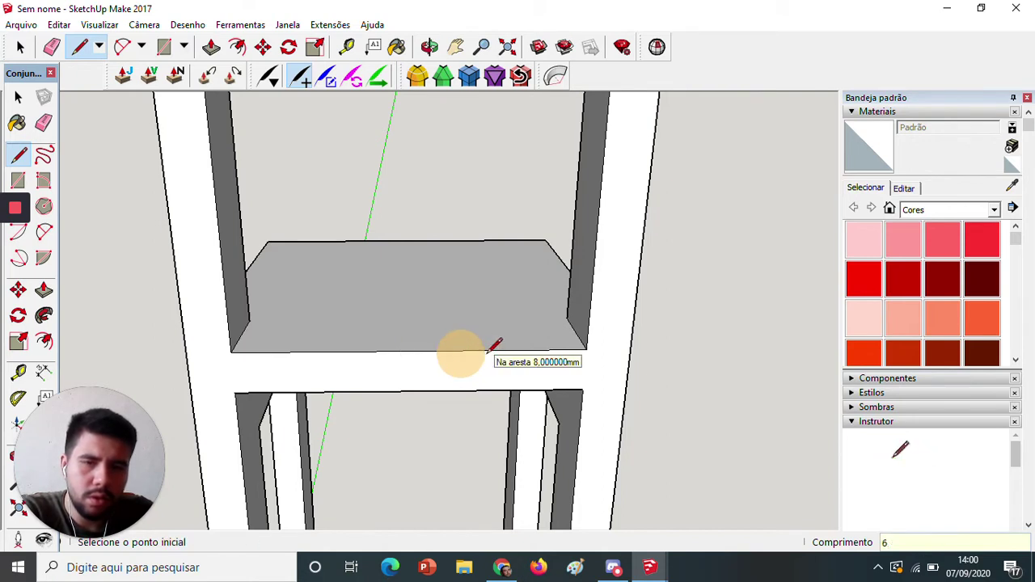
pyautogui.click(486, 349)
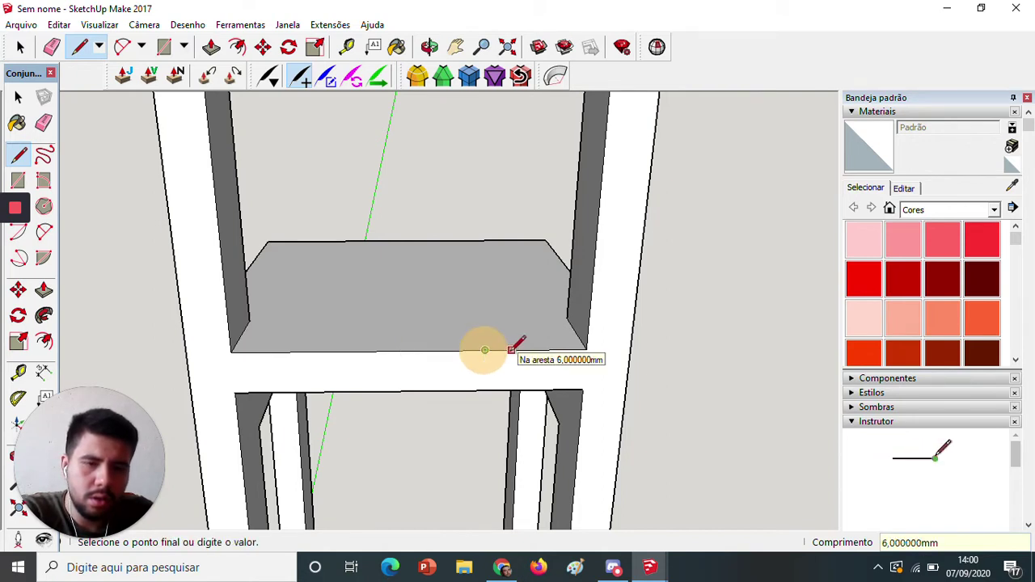
pyautogui.press('Return')
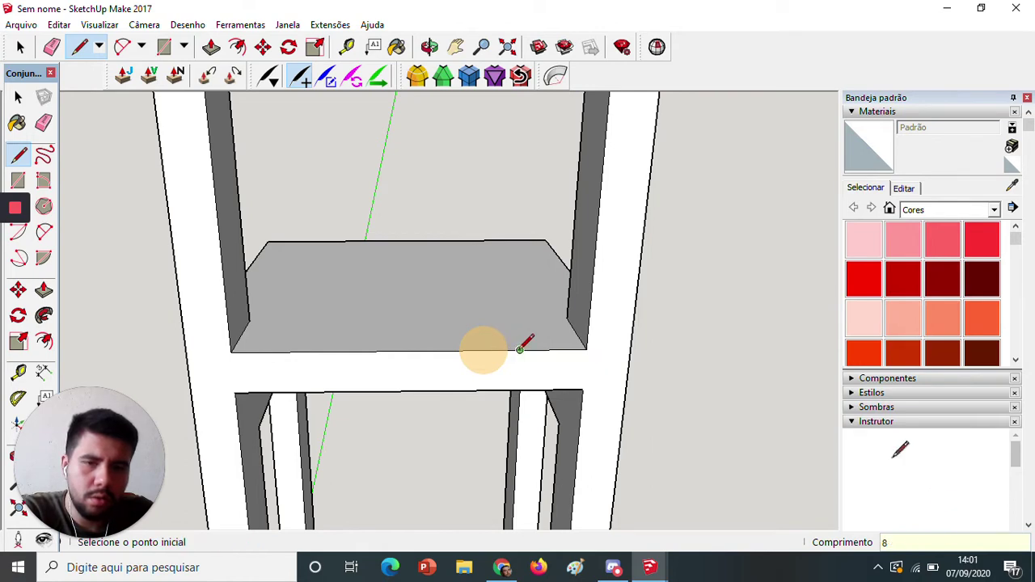
pyautogui.click(520, 349)
pyautogui.click(586, 348)
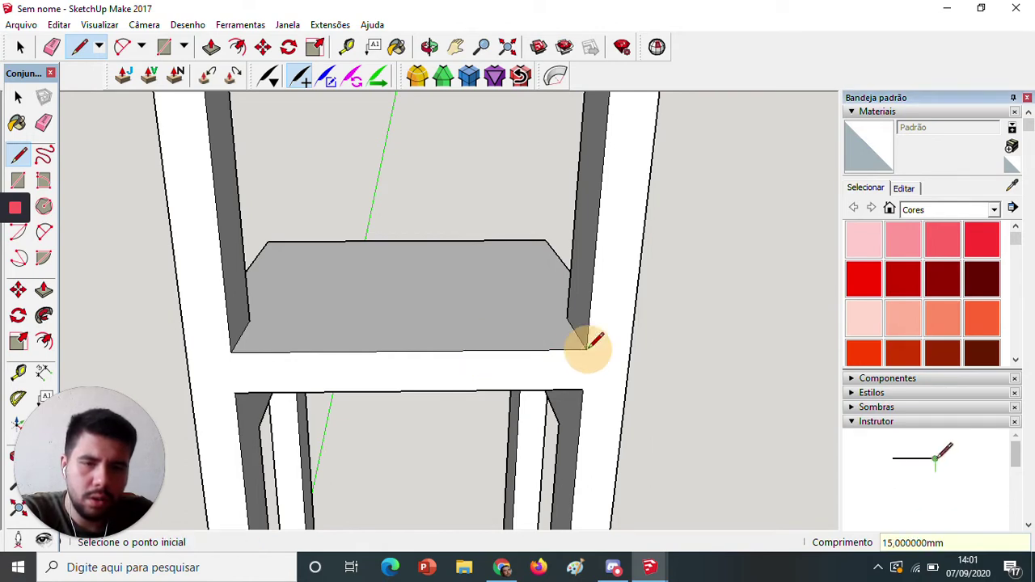
# Draw three 10 by 8 mm rectangles on the seat, each starting at one of the first three 8 mm segments of the rear edge.
pyautogui.scroll(2, 262, 313)
pyautogui.moveTo(262, 314); pyautogui.dragTo(351, 409, button='middle')
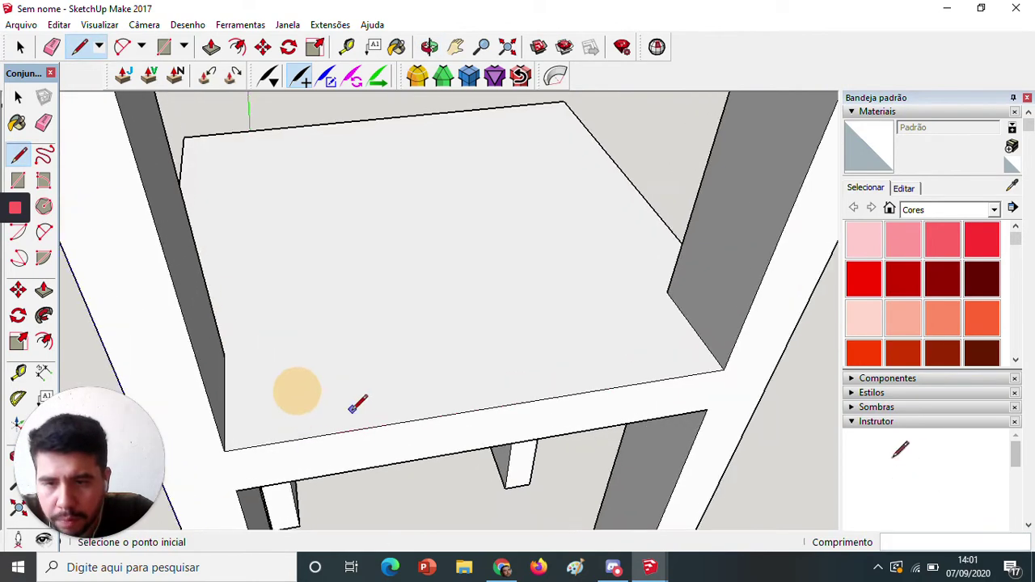
pyautogui.press('r')
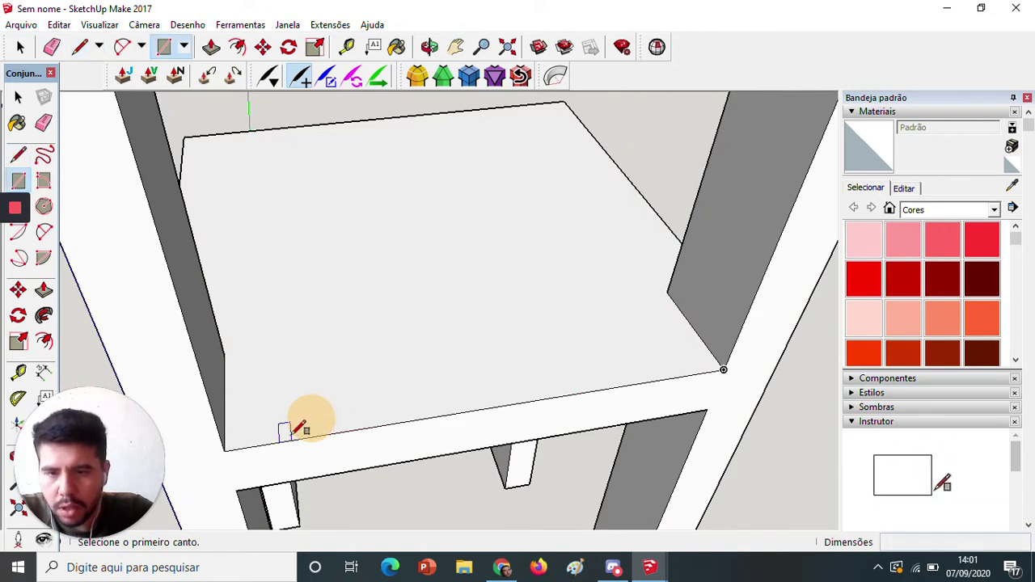
pyautogui.click(326, 433)
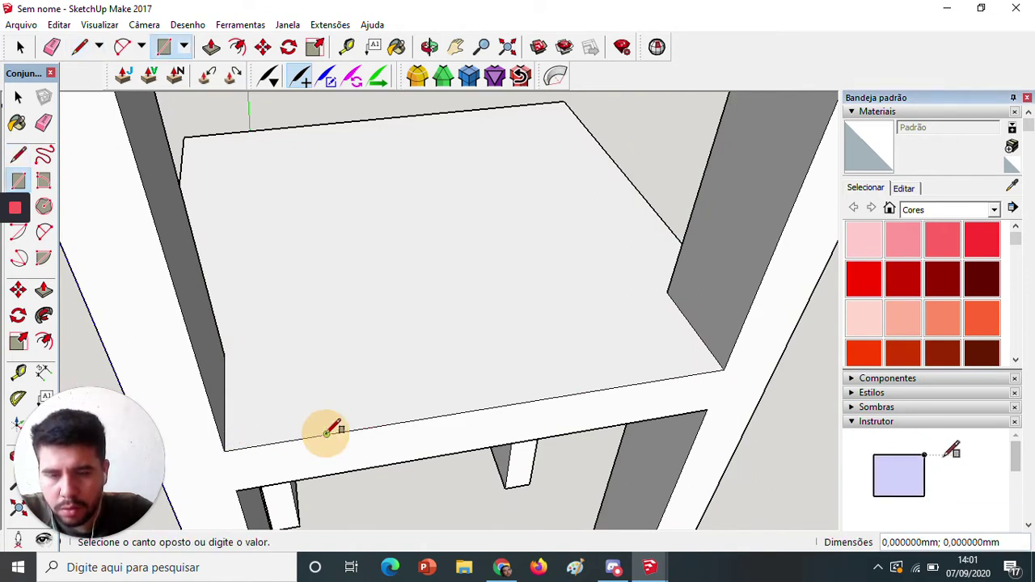
pyautogui.click(370, 378)
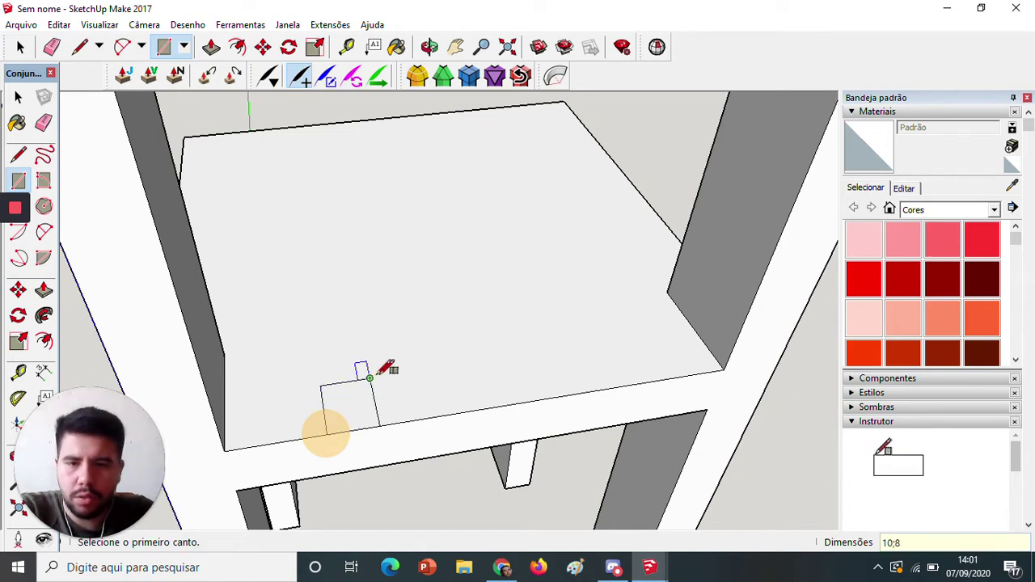
pyautogui.click(418, 418)
pyautogui.write('1')
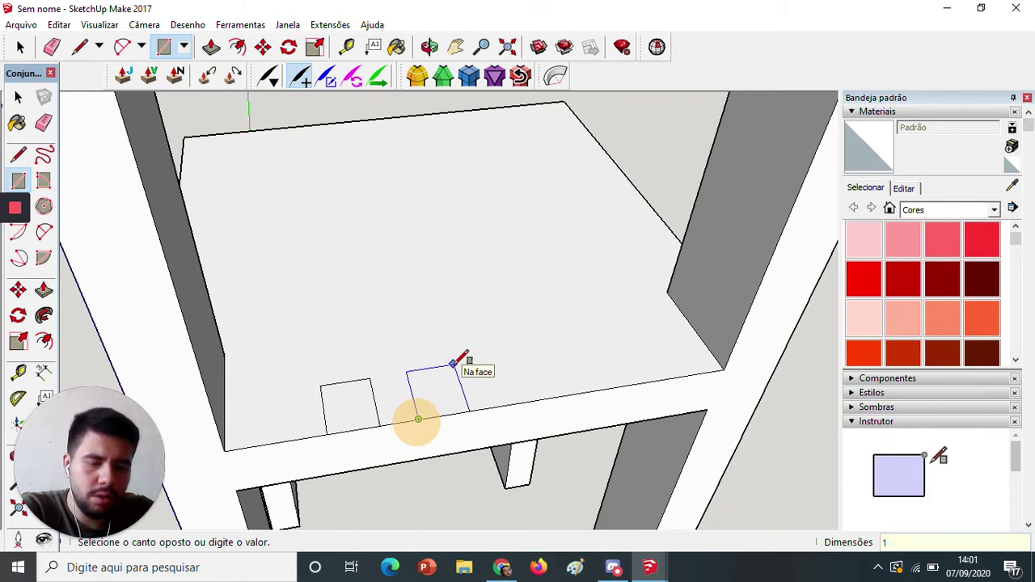
pyautogui.click(452, 365)
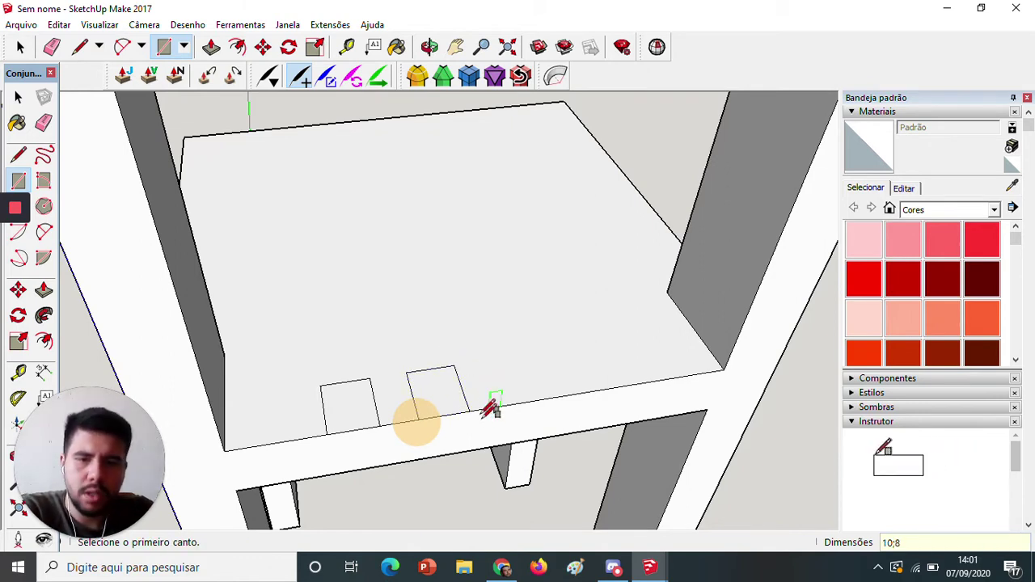
pyautogui.click(506, 405)
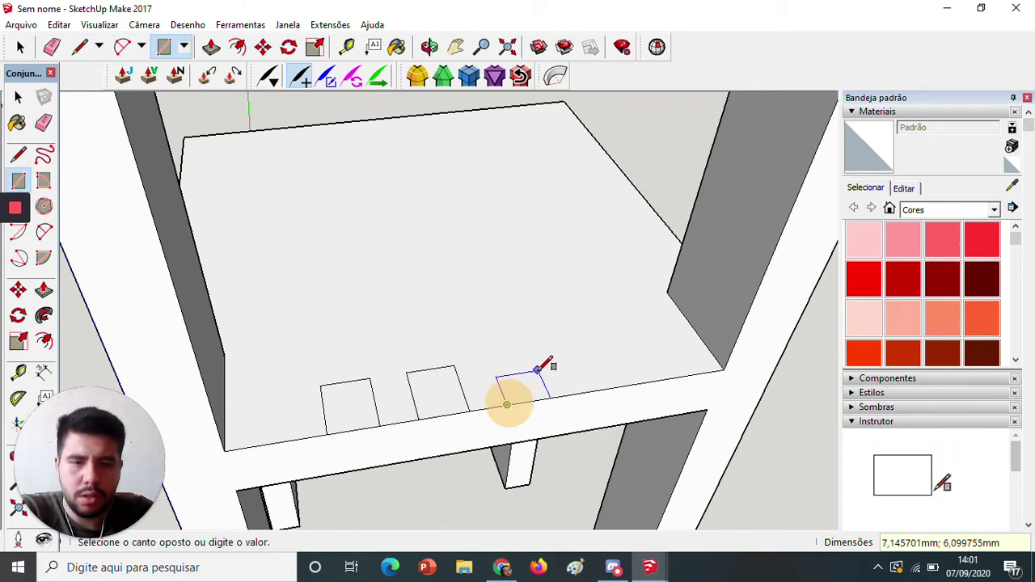
pyautogui.write('10;')
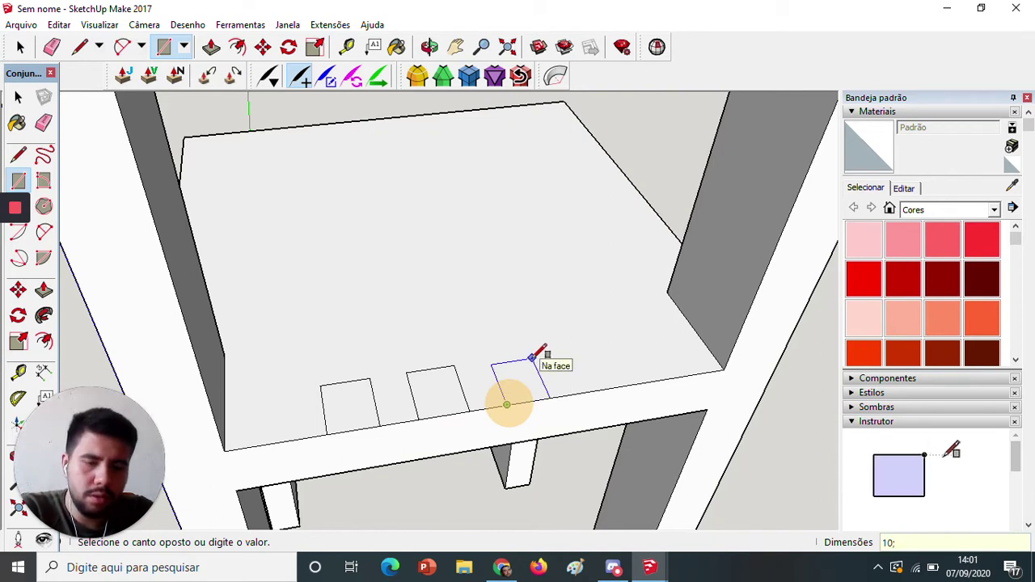
pyautogui.write('8')
pyautogui.press('Return')
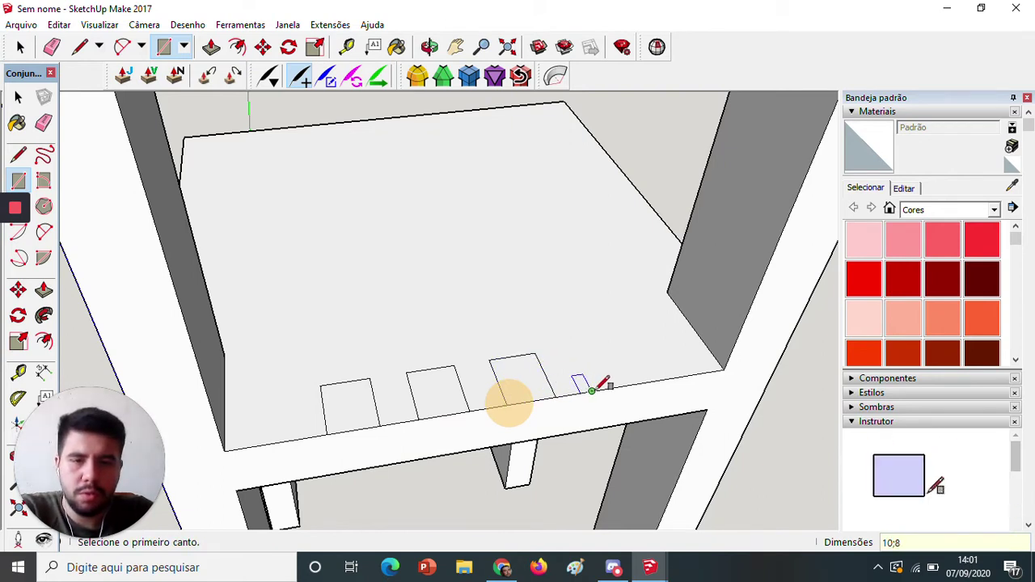
# Try to draw the fourth slat rectangle with dimensions 10;8 at the last 8 mm segment, and undo each attempt.
pyautogui.click(592, 391)
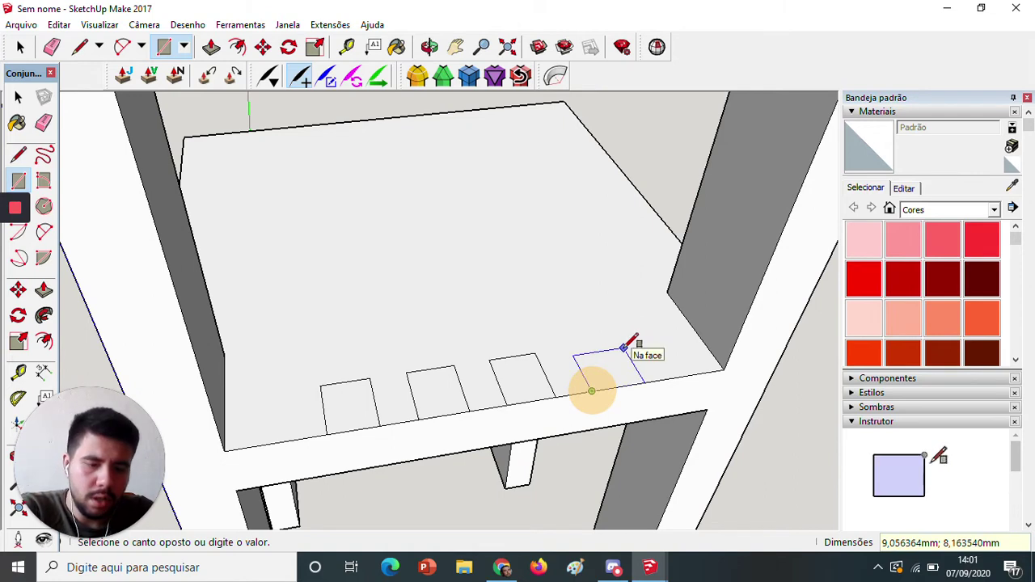
pyautogui.write('10;8')
pyautogui.press('Return')
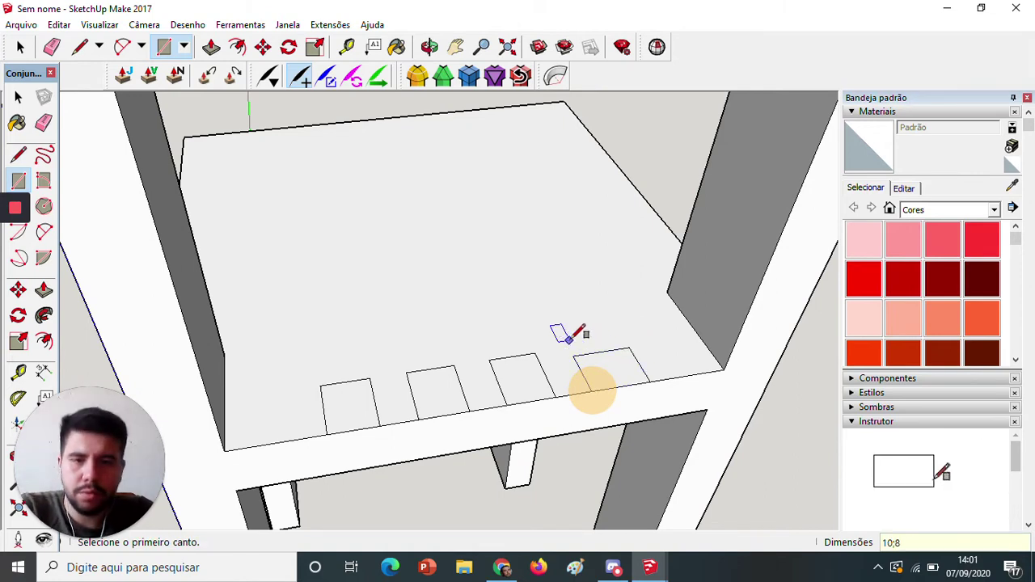
pyautogui.click(592, 391)
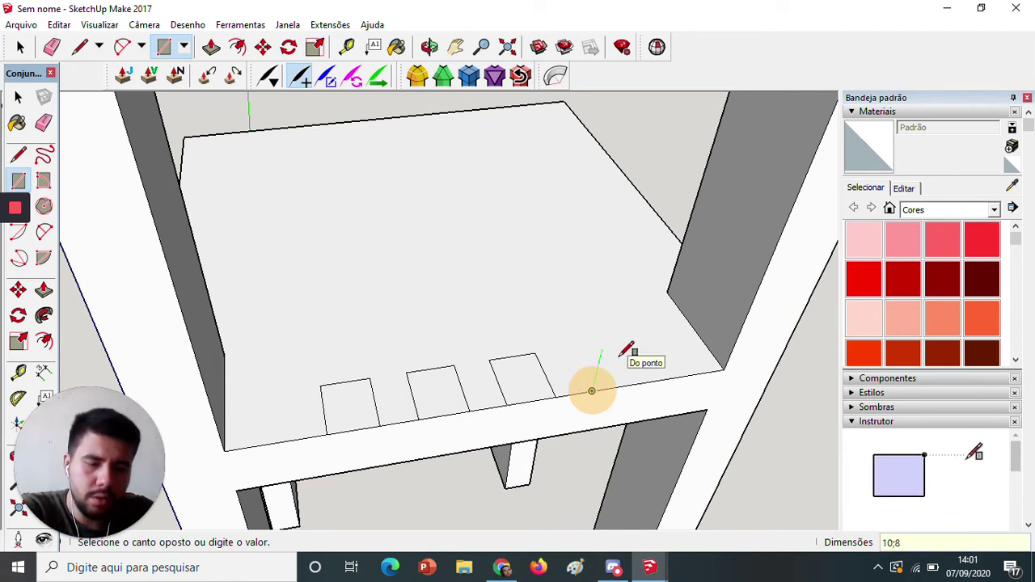
pyautogui.press('Return')
pyautogui.hotkey('ctrl', 'z')
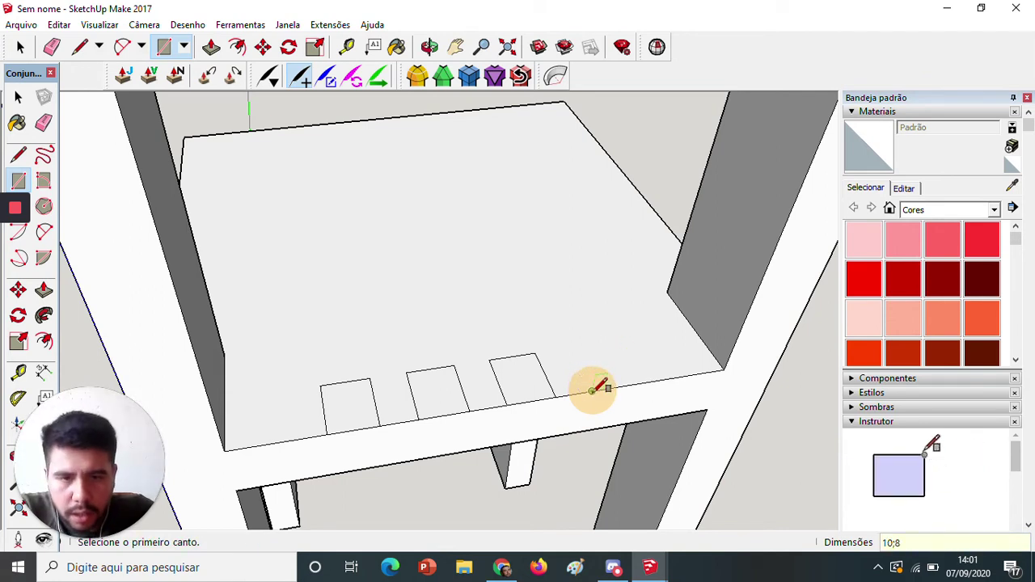
pyautogui.click(592, 392)
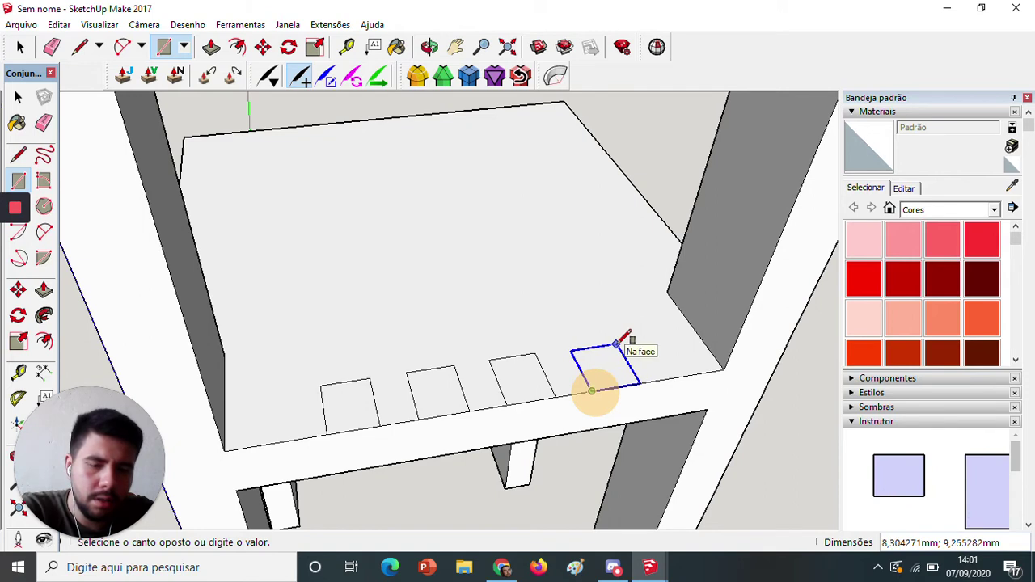
pyautogui.write('10;8')
pyautogui.press('Return')
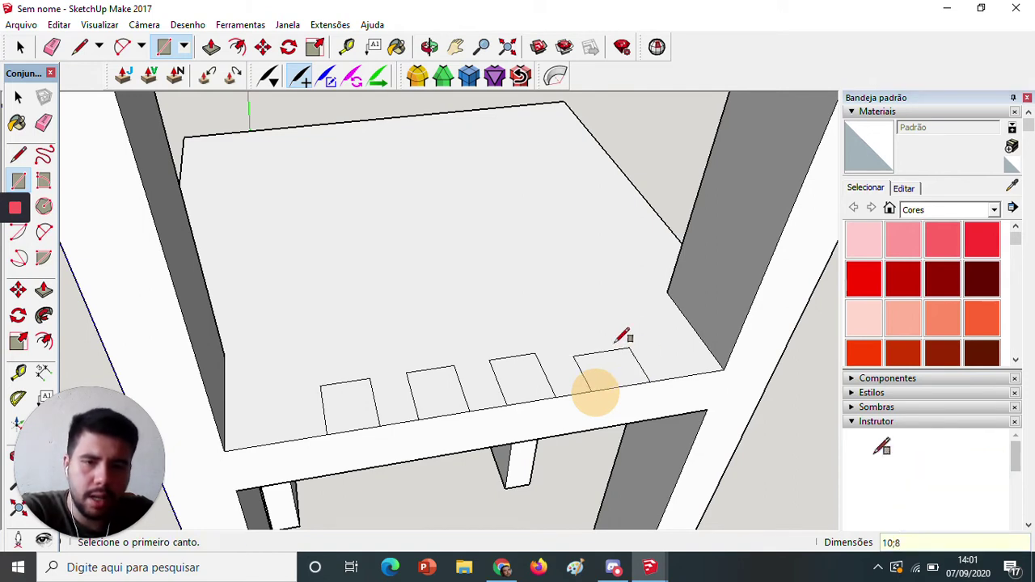
pyautogui.hotkey('ctrl', 'z')
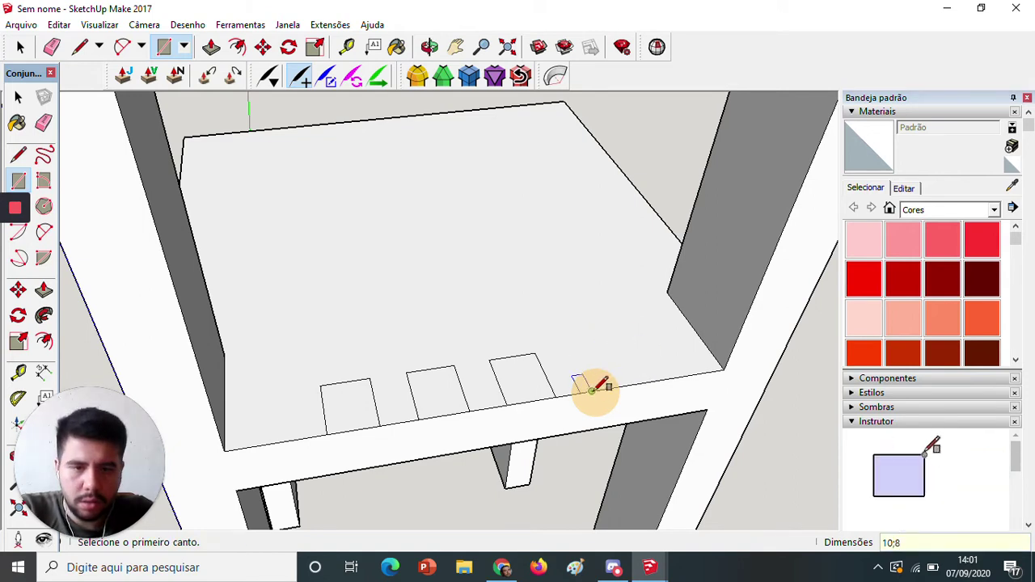
# Draw the fourth slat rectangle with dimensions 8;10 at the last 8 mm segment of the seat's rear edge.
pyautogui.click(592, 391)
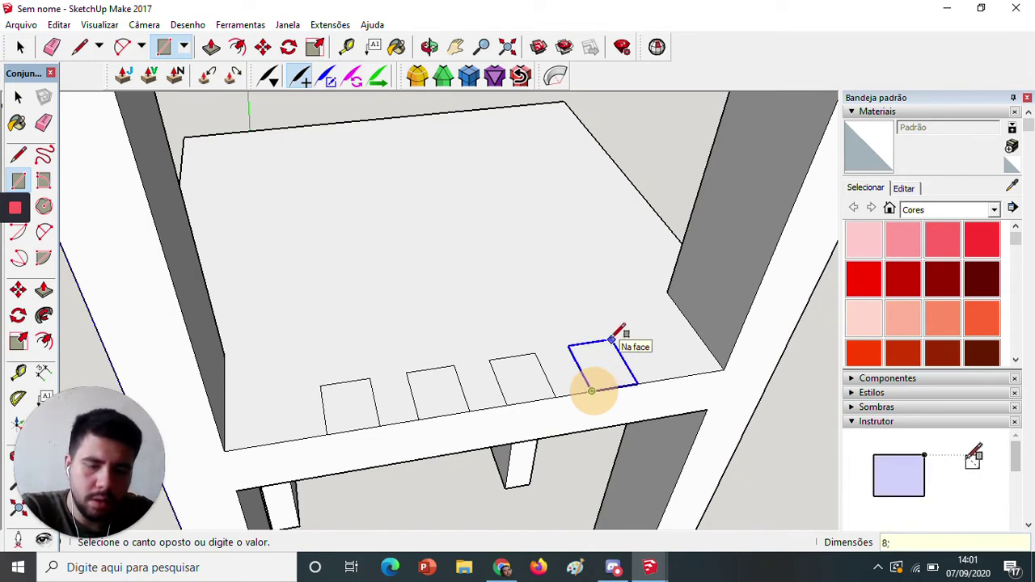
pyautogui.click(612, 340)
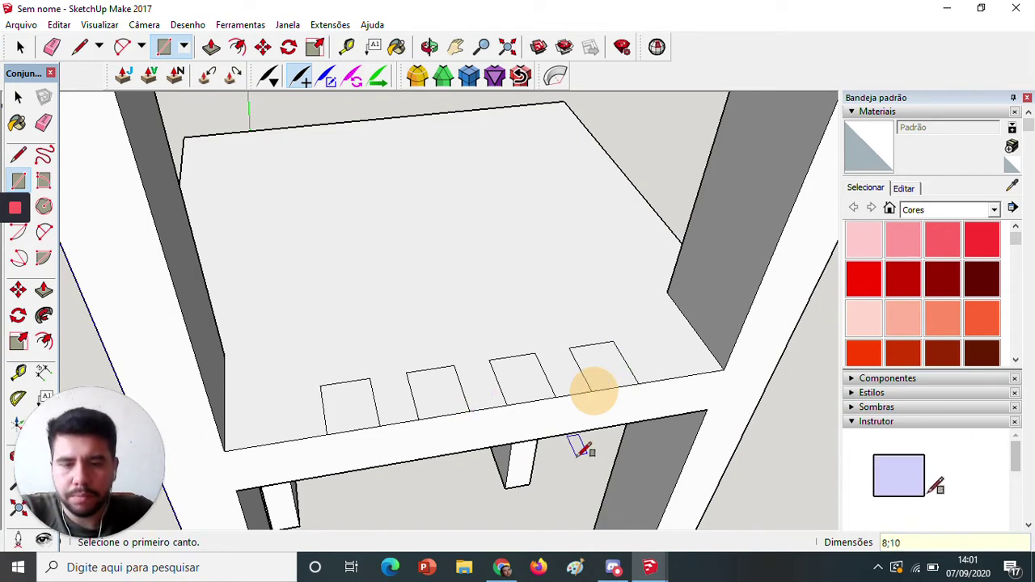
# Pull the first slat rectangle up 150 mm with Push/Pull, matching the top of the adjacent back post.
pyautogui.moveTo(576, 453); pyautogui.dragTo(512, 496, button='middle')
pyautogui.scroll(-5, 361, 366)
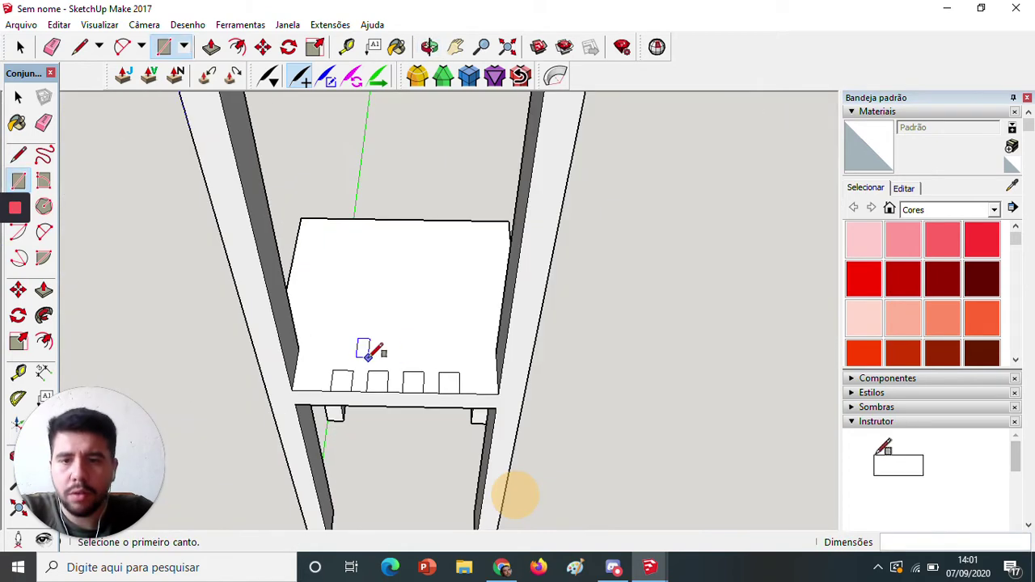
pyautogui.moveTo(369, 347); pyautogui.dragTo(446, 312, button='middle')
pyautogui.moveTo(440, 277); pyautogui.dragTo(430, 453, button='middle')
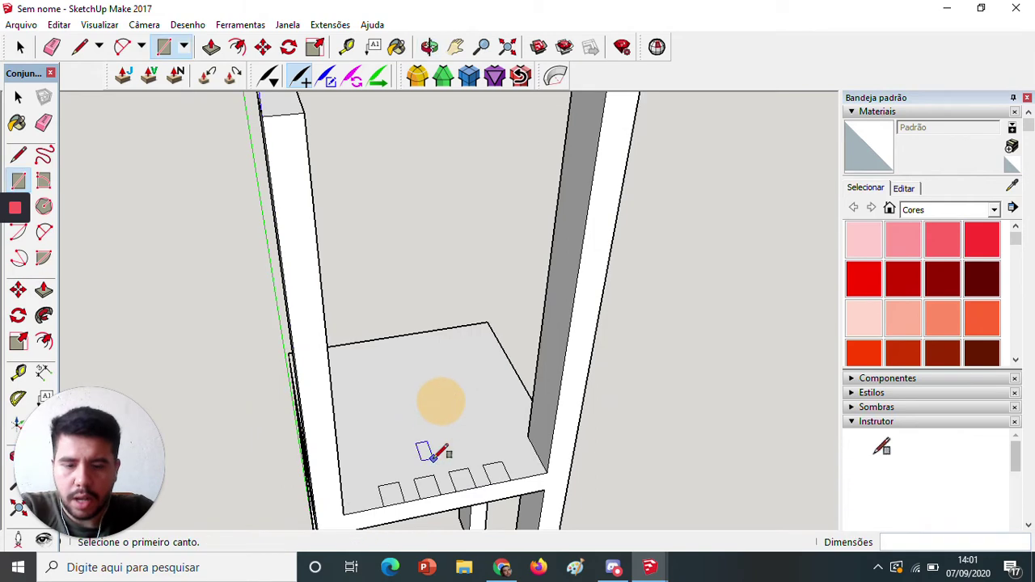
pyautogui.moveTo(393, 488); pyautogui.dragTo(393, 487, button='middle')
pyautogui.press('p')
pyautogui.click(394, 491)
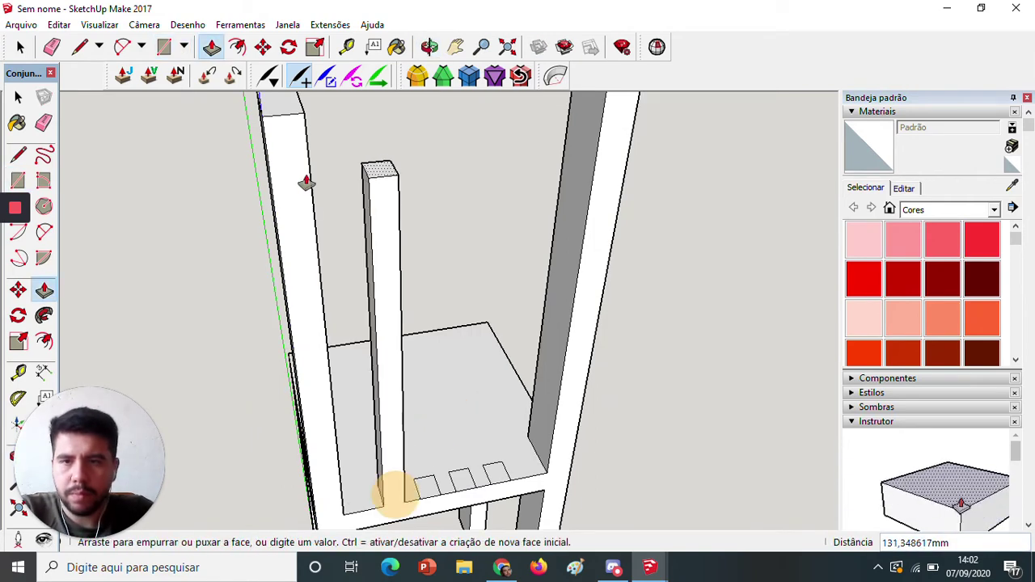
pyautogui.click(302, 120)
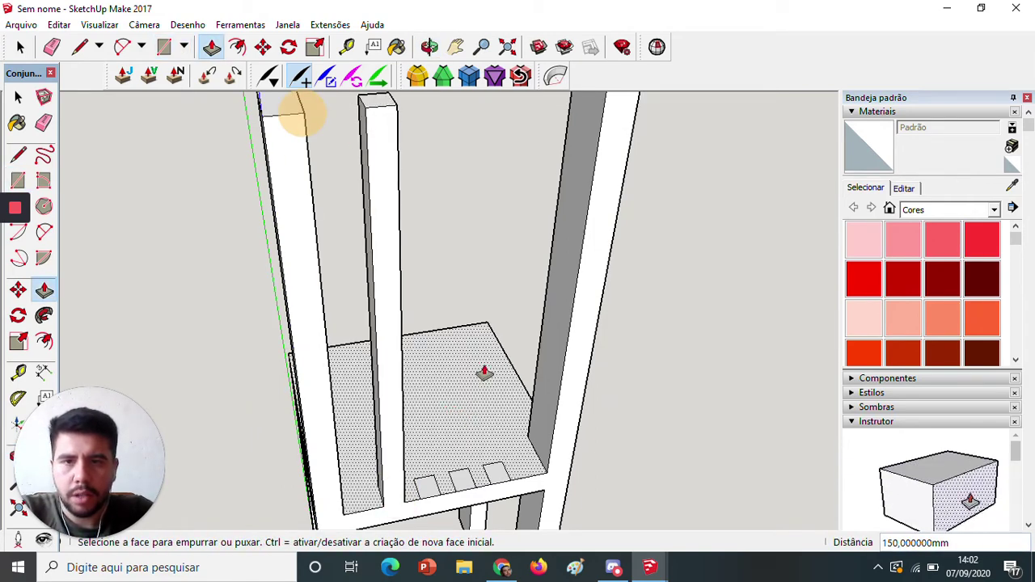
# Pull the second slat rectangle up with Push/Pull to the height of the first slat.
pyautogui.moveTo(494, 359); pyautogui.dragTo(455, 389, button='middle')
pyautogui.moveTo(416, 497); pyautogui.dragTo(395, 510, button='middle')
pyautogui.press('p')
pyautogui.click(396, 508)
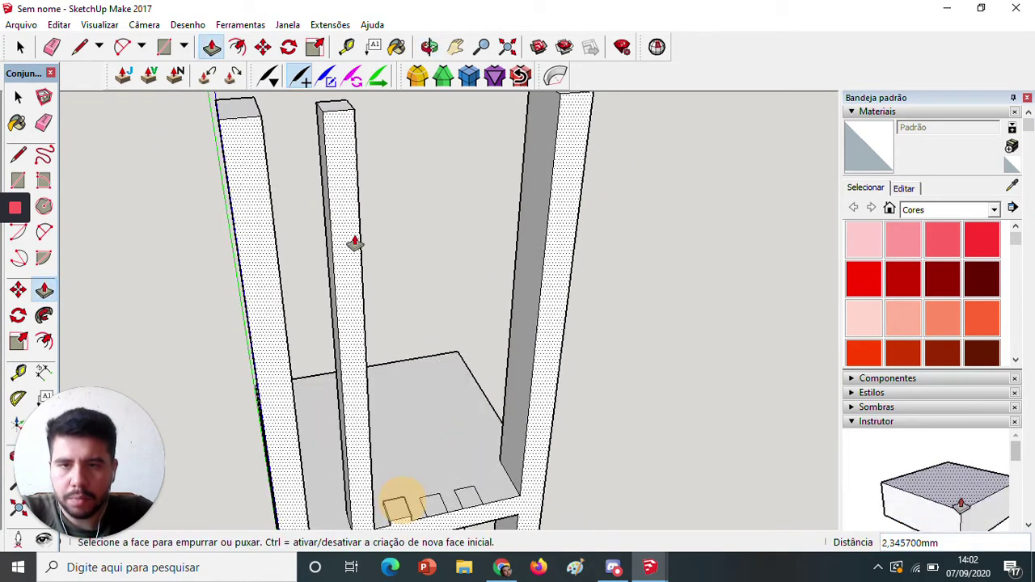
pyautogui.moveTo(402, 513); pyautogui.dragTo(405, 503)
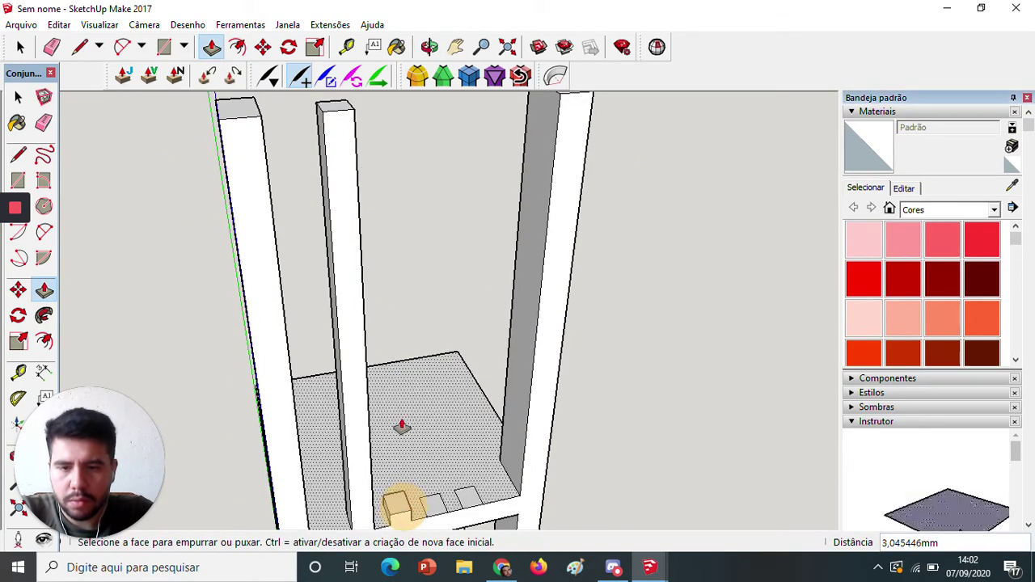
pyautogui.click(397, 503)
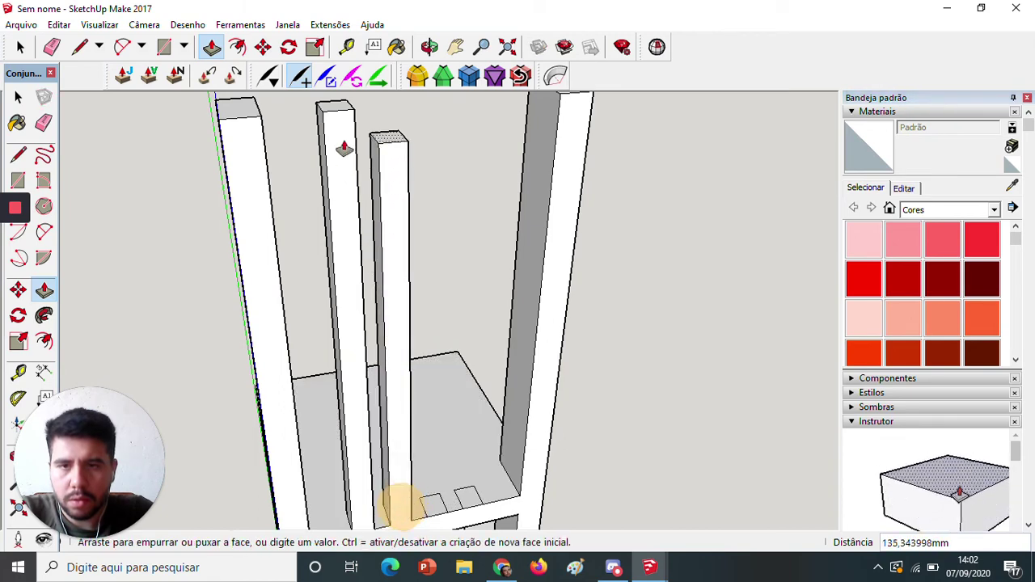
pyautogui.click(350, 111)
# Pull the third and fourth slat rectangles up with Push/Pull to the height of the finished slats.
pyautogui.click(435, 502)
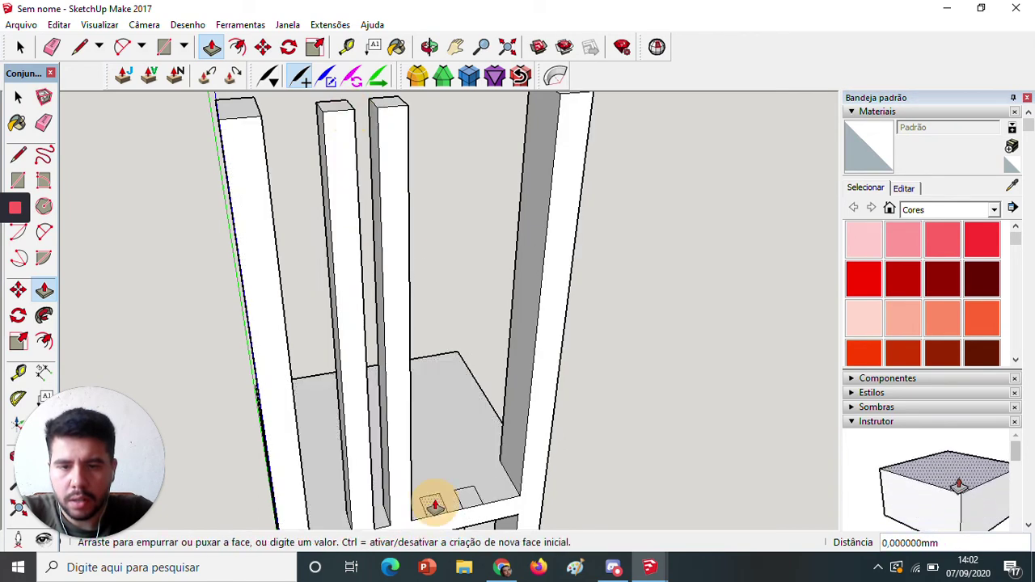
pyautogui.click(400, 112)
pyautogui.click(464, 495)
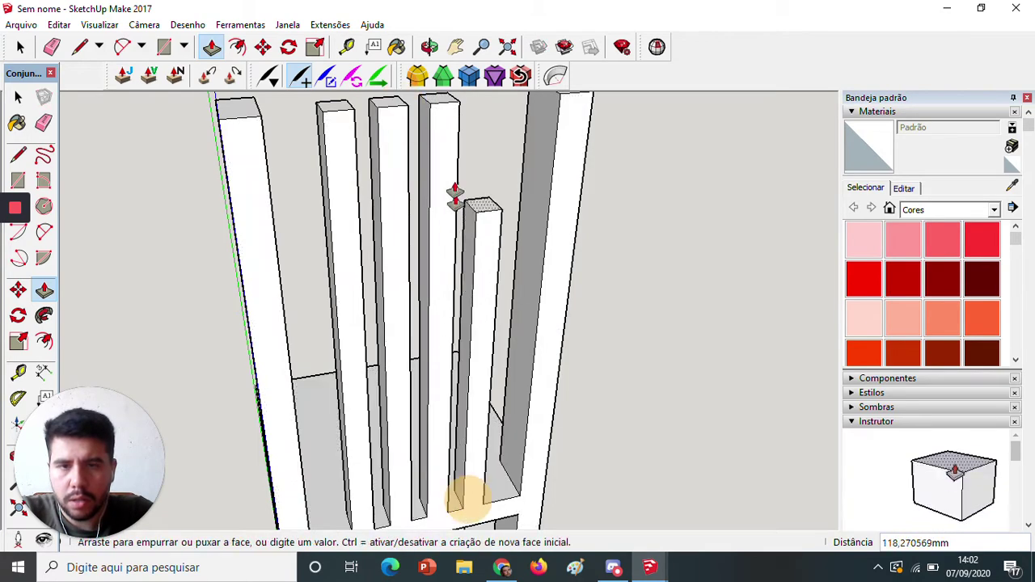
pyautogui.click(438, 112)
pyautogui.moveTo(255, 227); pyautogui.dragTo(255, 227, button='middle')
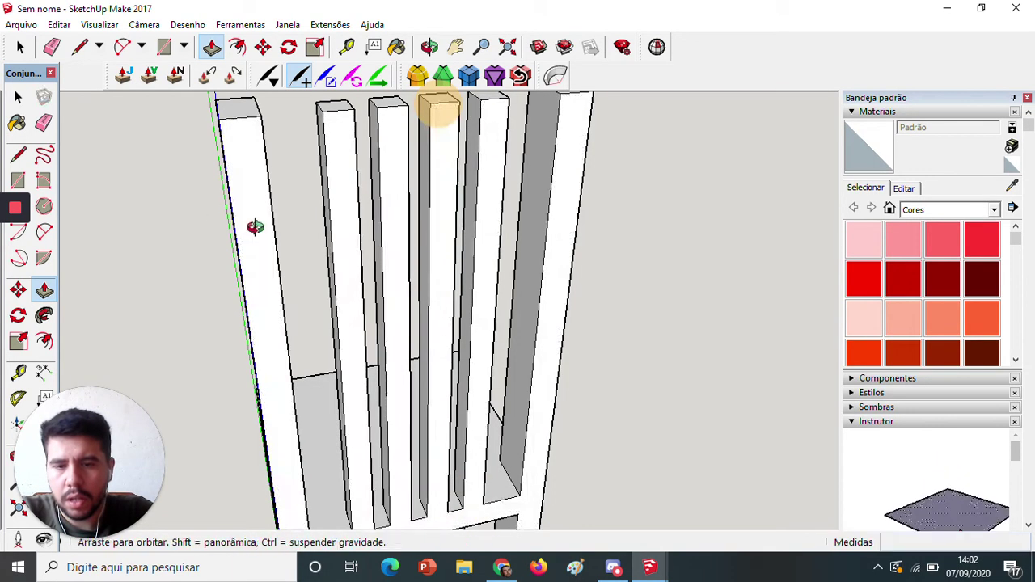
# Raise the top face of the back post beside the slats by 15 mm with Push/Pull.
pyautogui.moveTo(330, 247); pyautogui.dragTo(546, 270, button='middle')
pyautogui.moveTo(379, 279); pyautogui.dragTo(595, 257, button='middle')
pyautogui.scroll(-3, 631, 316)
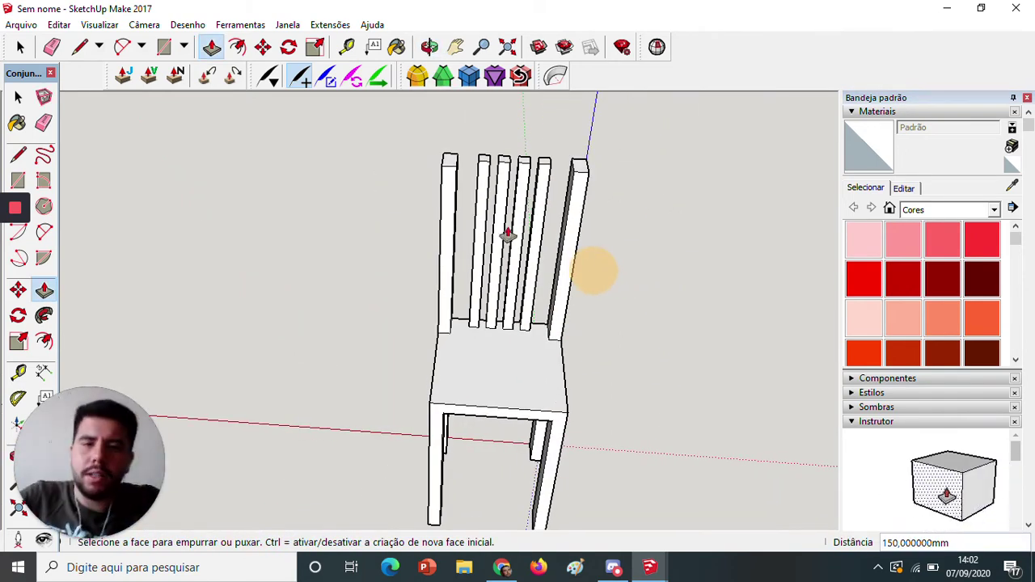
pyautogui.moveTo(594, 342); pyautogui.dragTo(349, 312, button='middle')
pyautogui.scroll(3, 461, 219)
pyautogui.moveTo(427, 242); pyautogui.dragTo(442, 180)
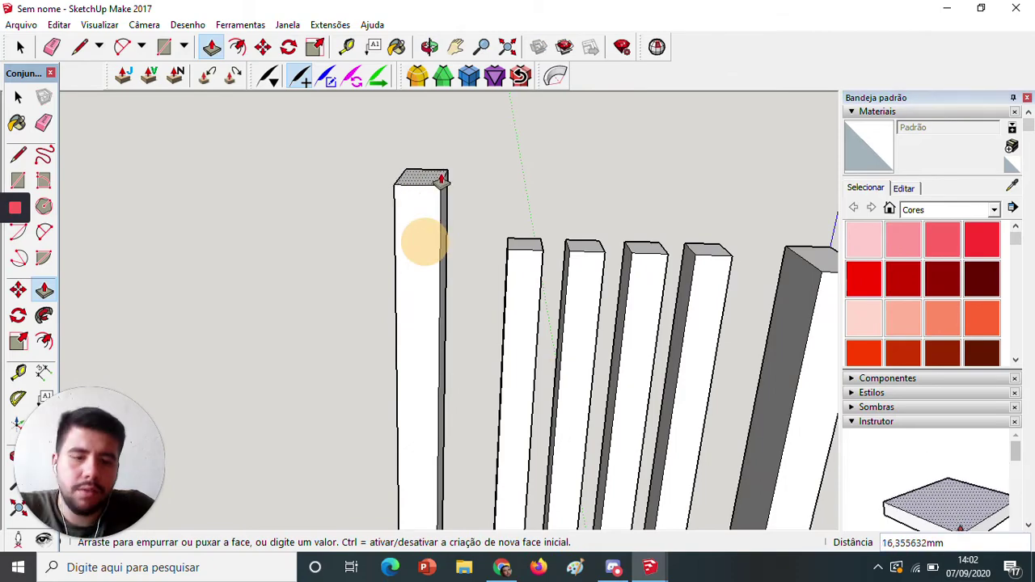
# Draw a line across the raised post's inner face, starting 15 mm below its top corner and ending on the opposite edge.
pyautogui.moveTo(525, 211); pyautogui.dragTo(324, 264, button='middle')
pyautogui.scroll(3, 527, 313)
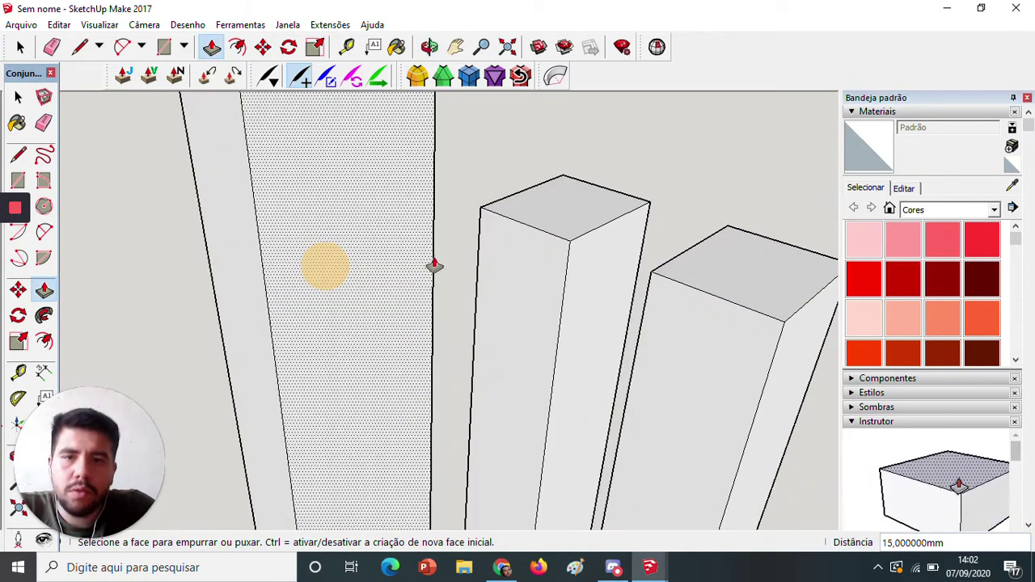
pyautogui.moveTo(432, 296); pyautogui.dragTo(495, 281, button='middle')
pyautogui.press('l')
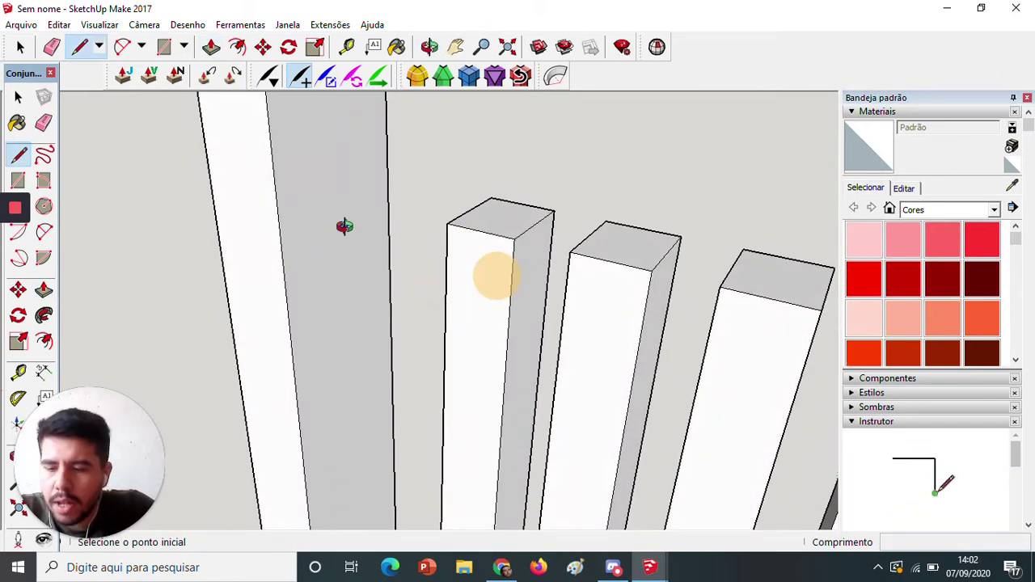
pyautogui.moveTo(345, 226); pyautogui.dragTo(381, 203, button='middle')
pyautogui.click(368, 213)
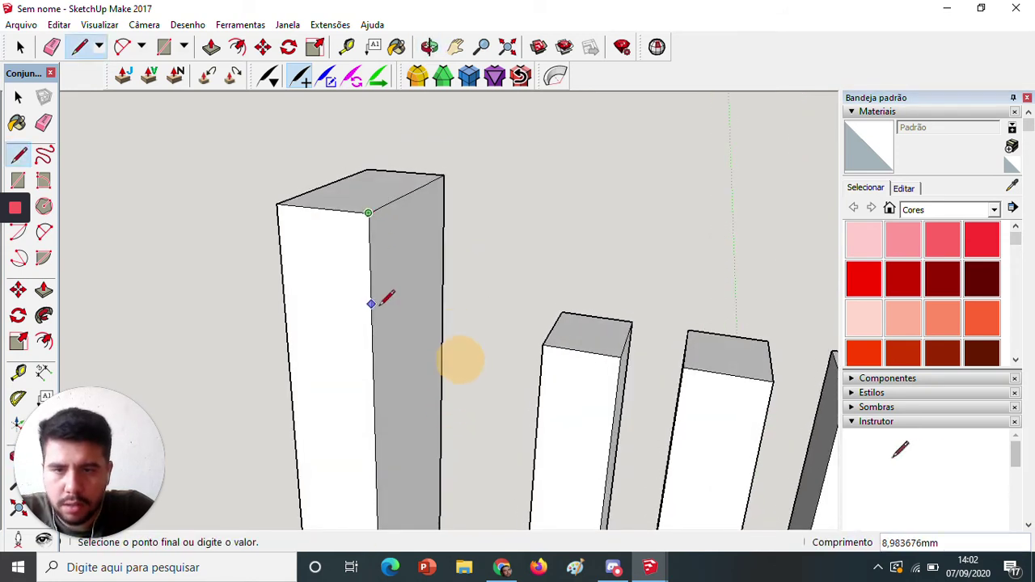
pyautogui.write('15')
pyautogui.press('Return')
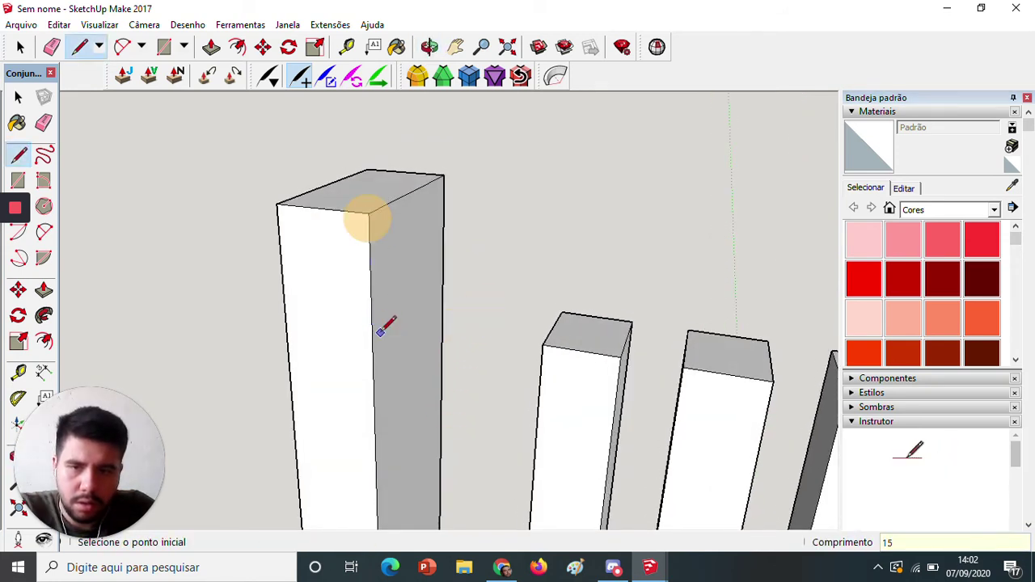
pyautogui.click(373, 358)
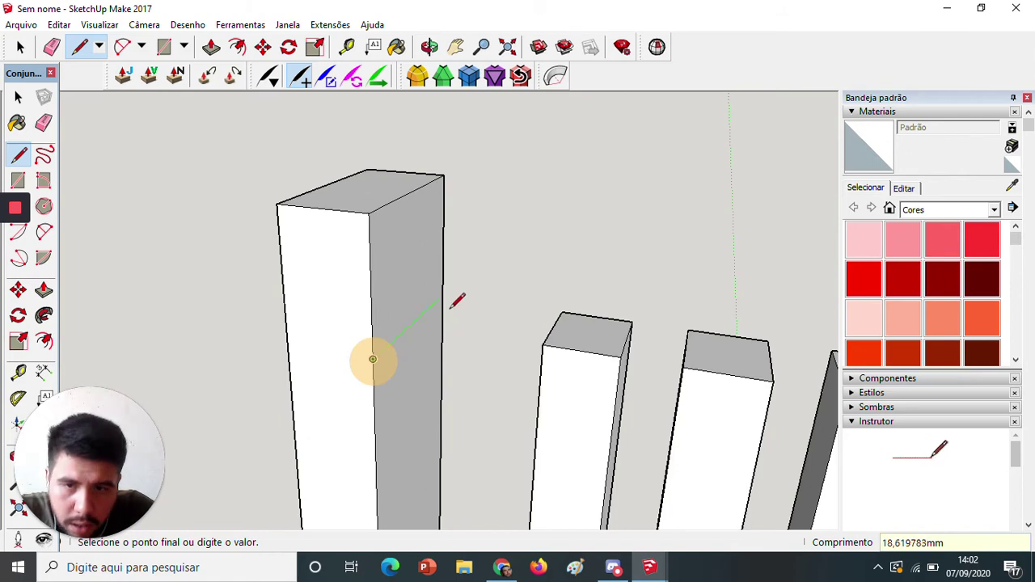
pyautogui.moveTo(443, 309); pyautogui.dragTo(381, 338, button='middle')
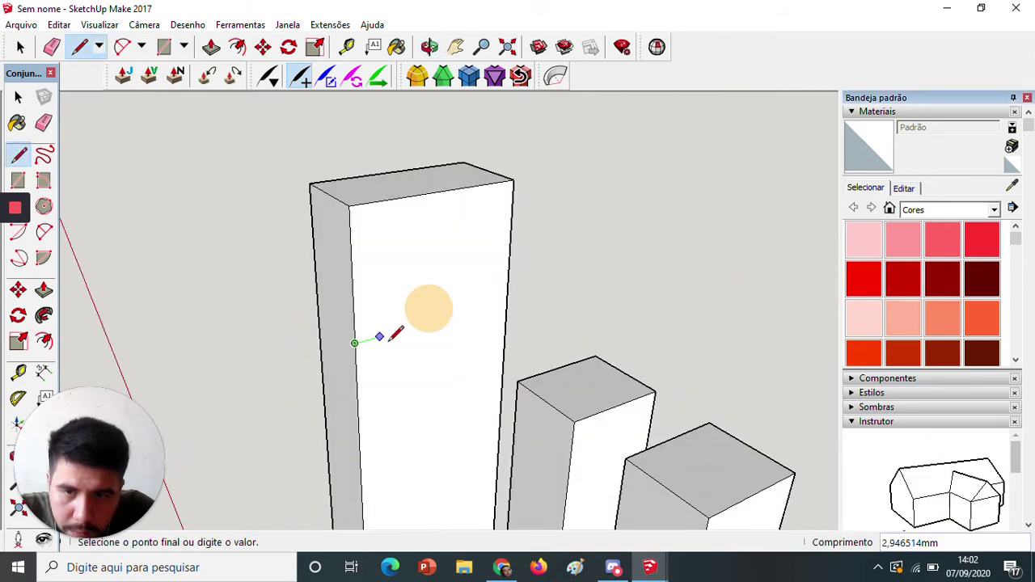
pyautogui.click(507, 305)
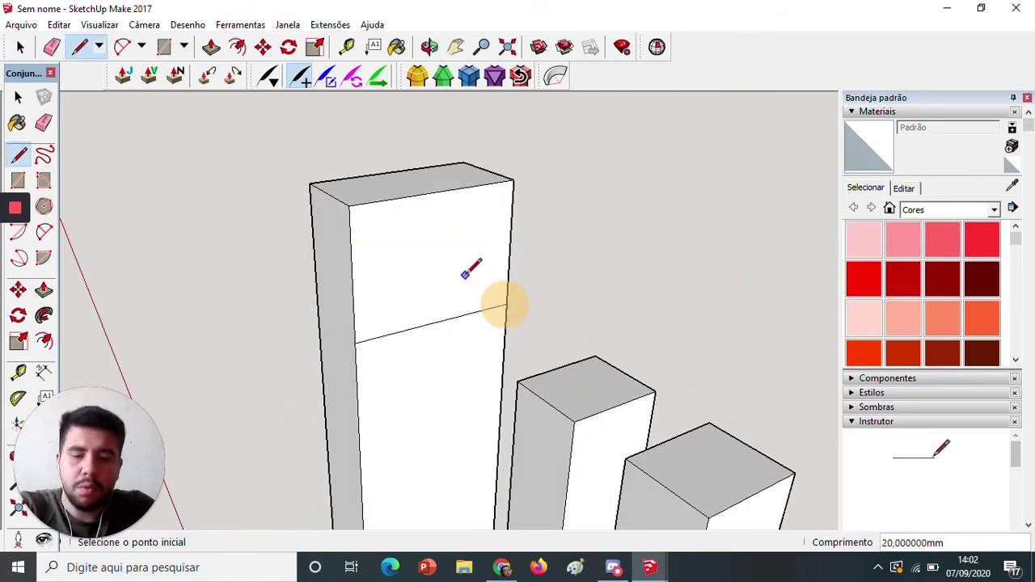
# Pull the upper section of the post's inner face 90 mm across the slats to the outer side of the opposite post.
pyautogui.press('p')
pyautogui.click(444, 277)
pyautogui.moveTo(682, 413); pyautogui.dragTo(715, 453, button='middle')
pyautogui.click(703, 418)
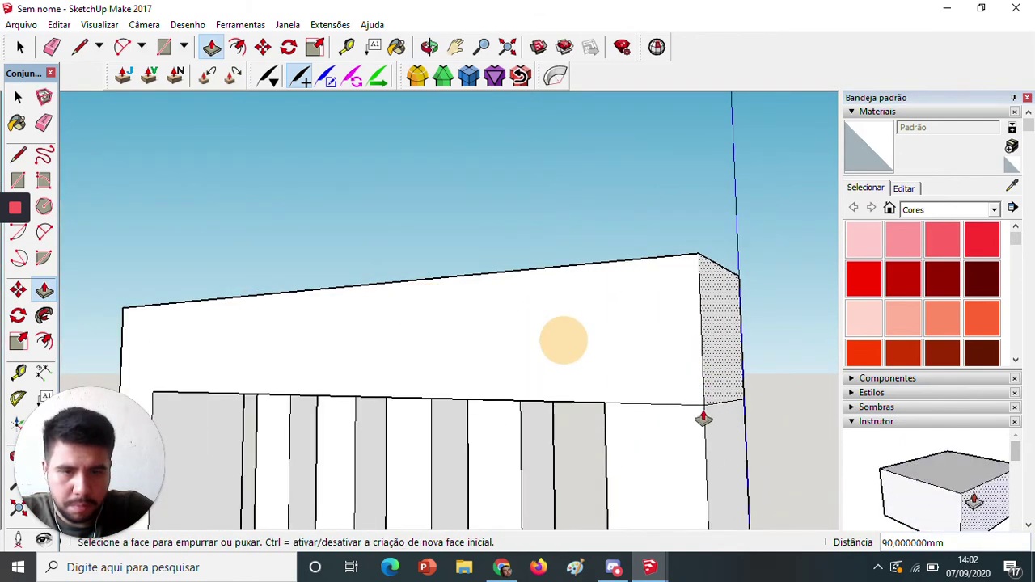
# Mark 15 mm from the top rail's outer corner with lines along both the vertical edge and the top edge.
pyautogui.moveTo(301, 408); pyautogui.dragTo(393, 419, button='middle')
pyautogui.scroll(2, 339, 392)
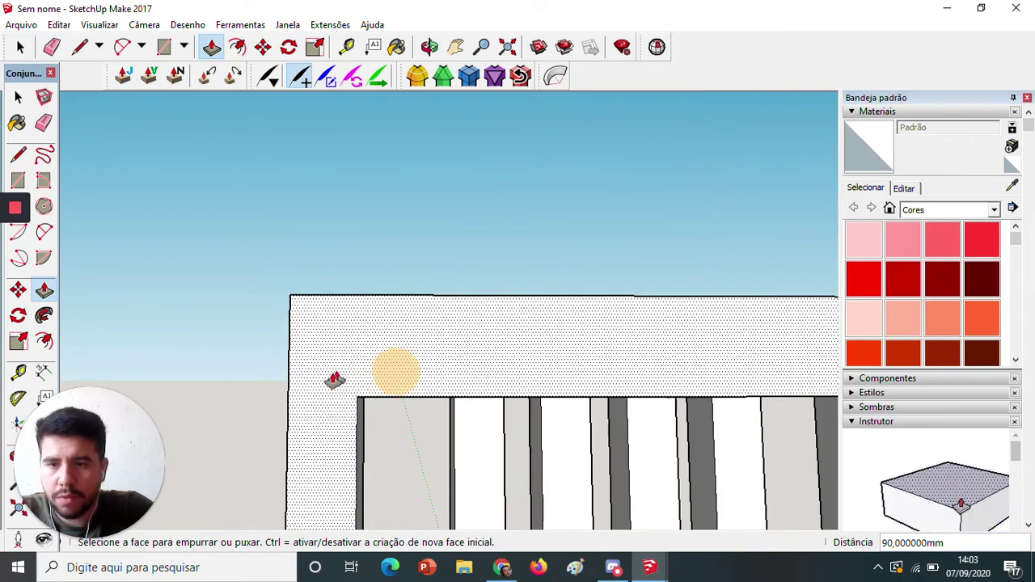
pyautogui.press('space')
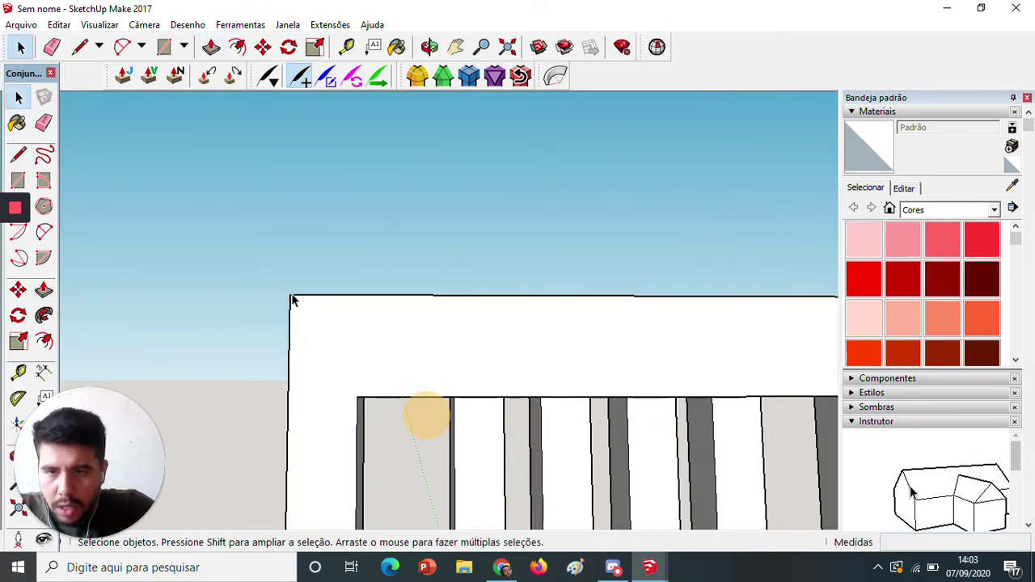
pyautogui.press('l')
pyautogui.click(290, 295)
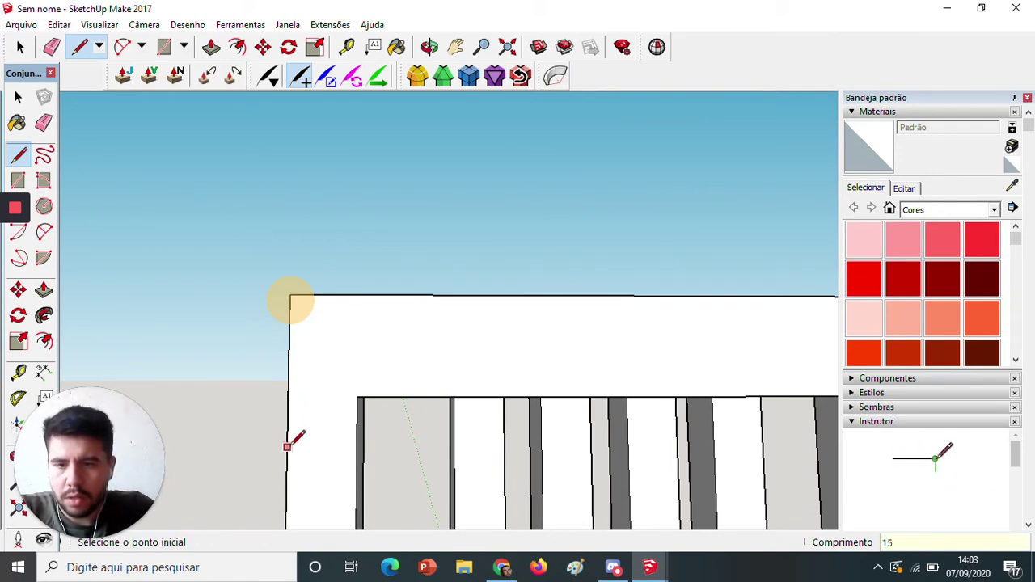
pyautogui.click(290, 294)
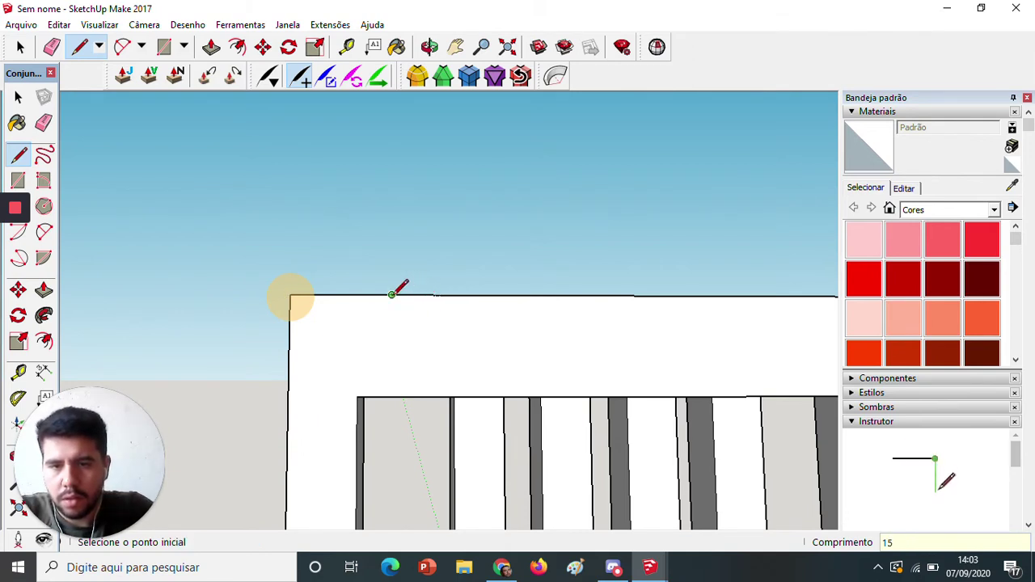
# Draw a tangent arc of 15 mm radius between the two 15 mm marks at the top rail's outer corner.
pyautogui.click(44, 233)
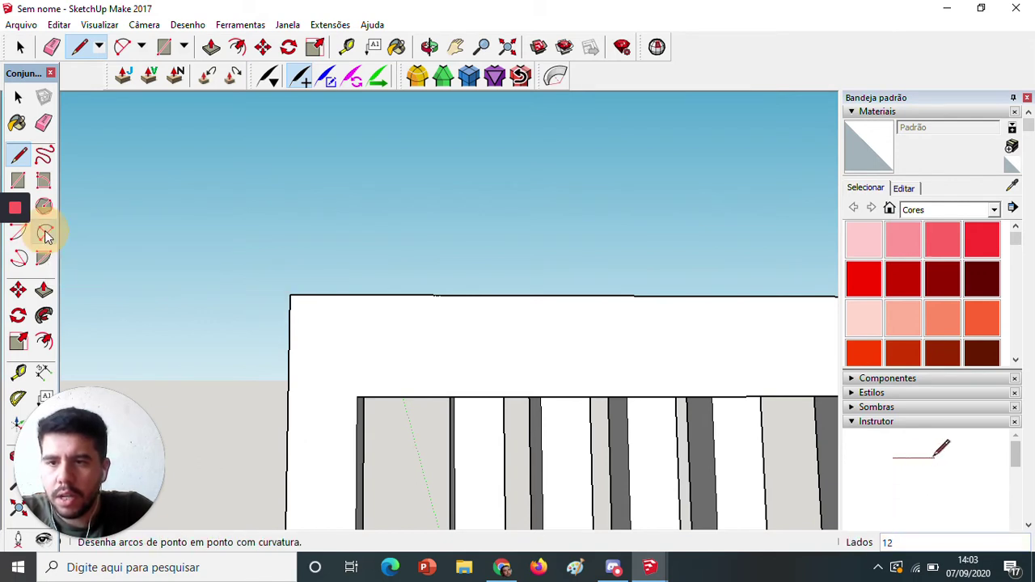
pyautogui.click(288, 396)
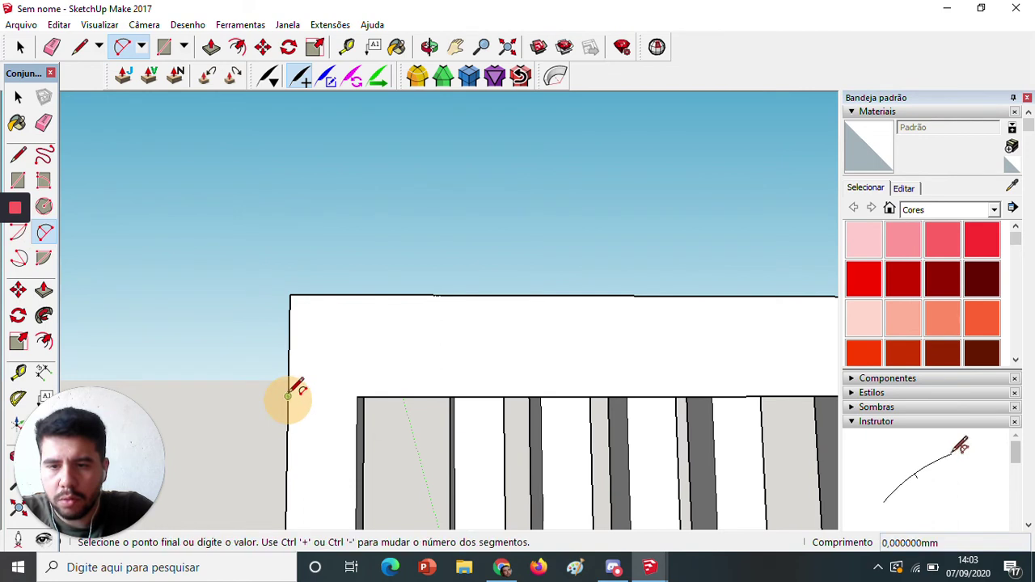
pyautogui.click(392, 296)
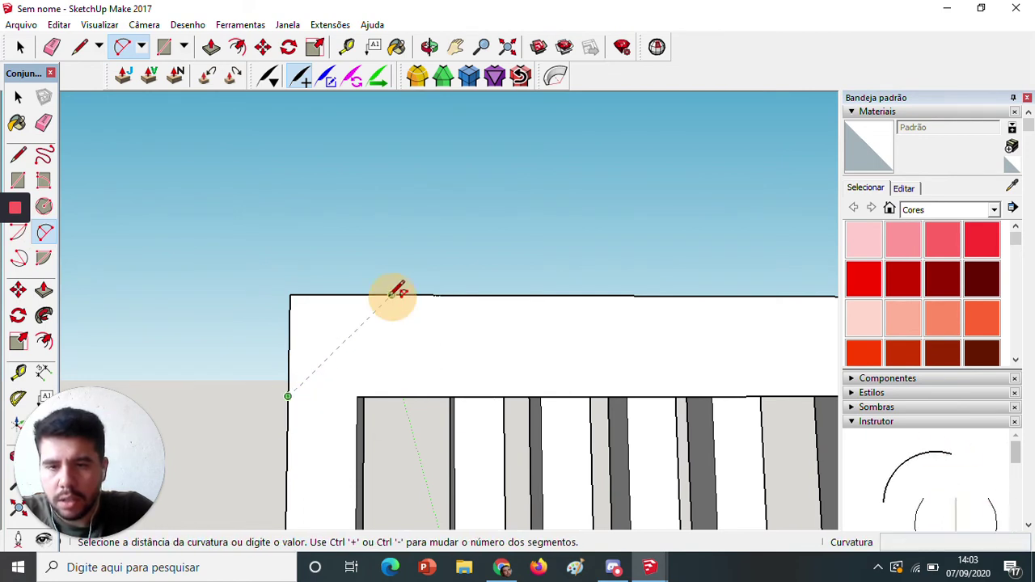
pyautogui.scroll(3, 328, 340)
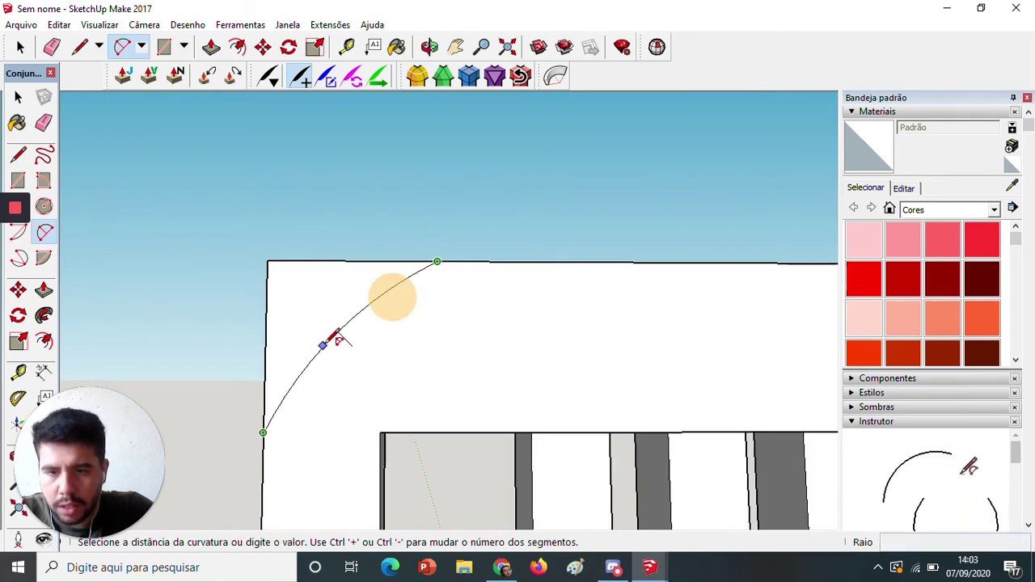
pyautogui.scroll(1, 338, 339)
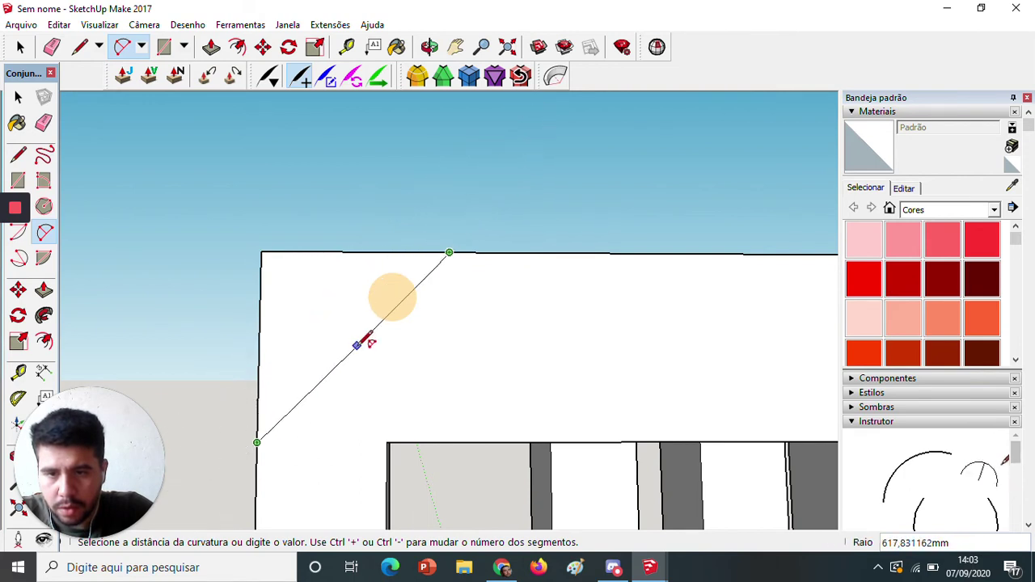
pyautogui.moveTo(314, 303); pyautogui.dragTo(396, 411, button='middle')
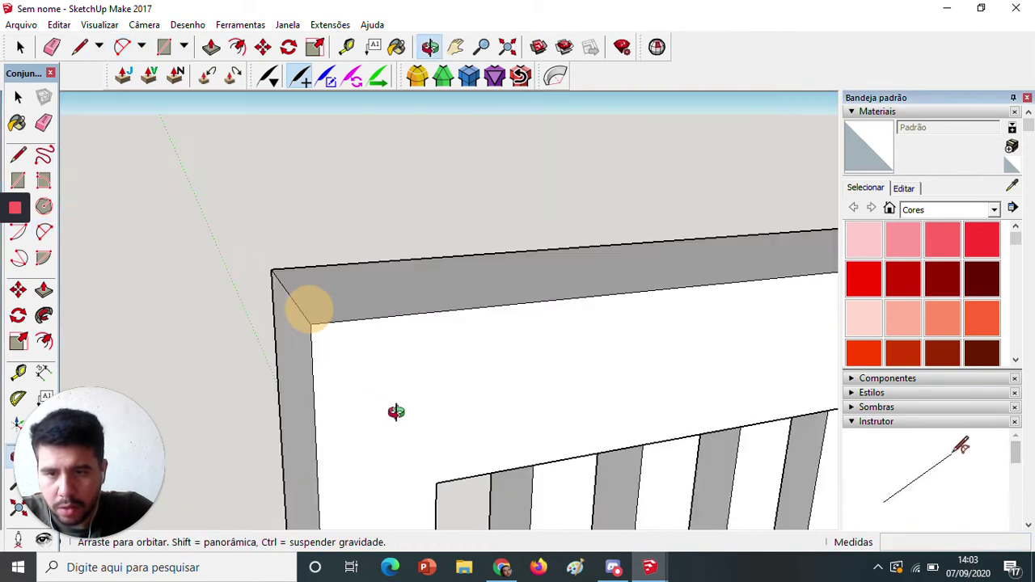
pyautogui.click(373, 370)
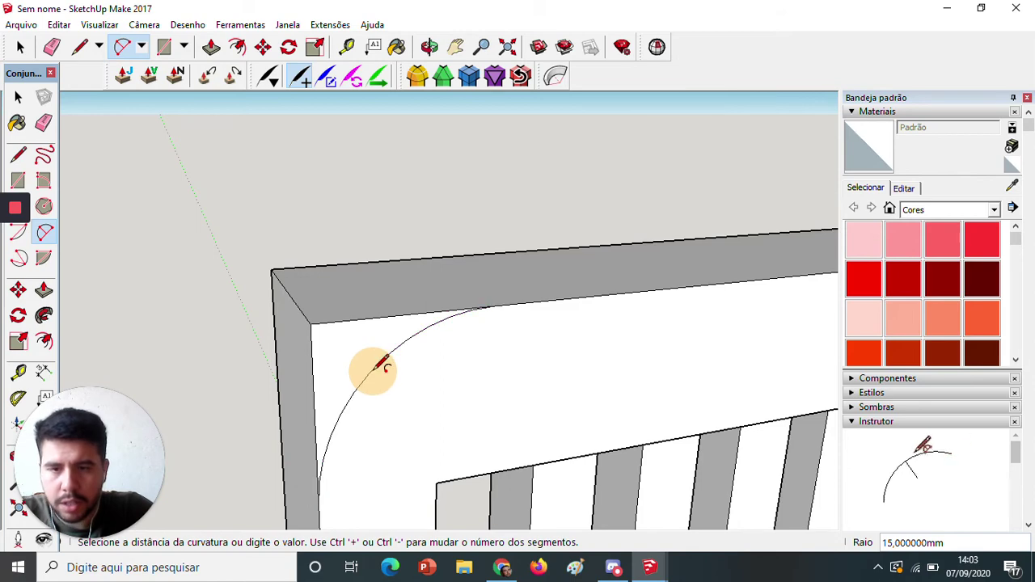
# Push the corner face outside the arc 20 mm through the rail to round off the outer corner.
pyautogui.press('p')
pyautogui.click(356, 373)
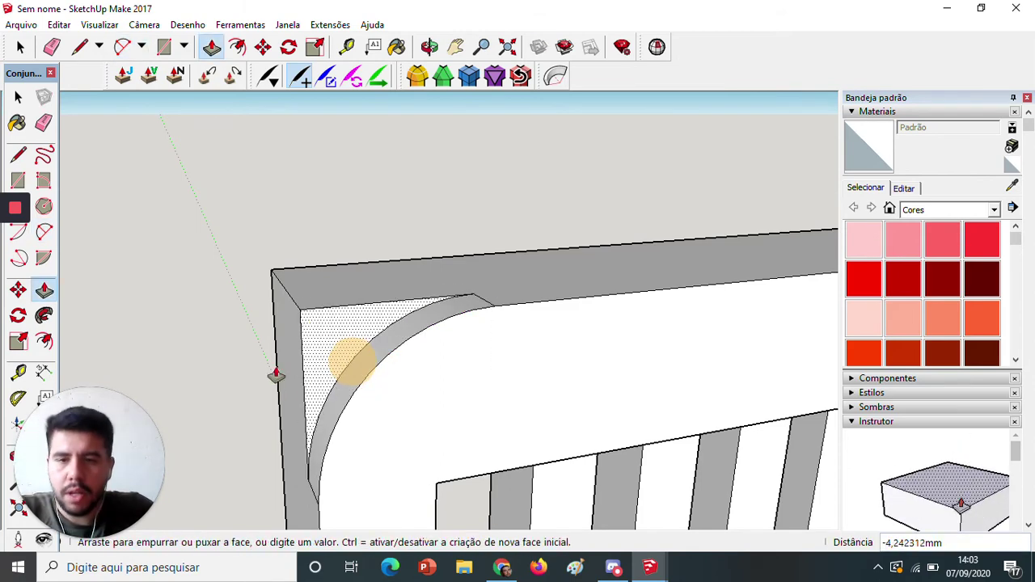
pyautogui.moveTo(264, 365); pyautogui.dragTo(508, 393, button='middle')
pyautogui.click(277, 389)
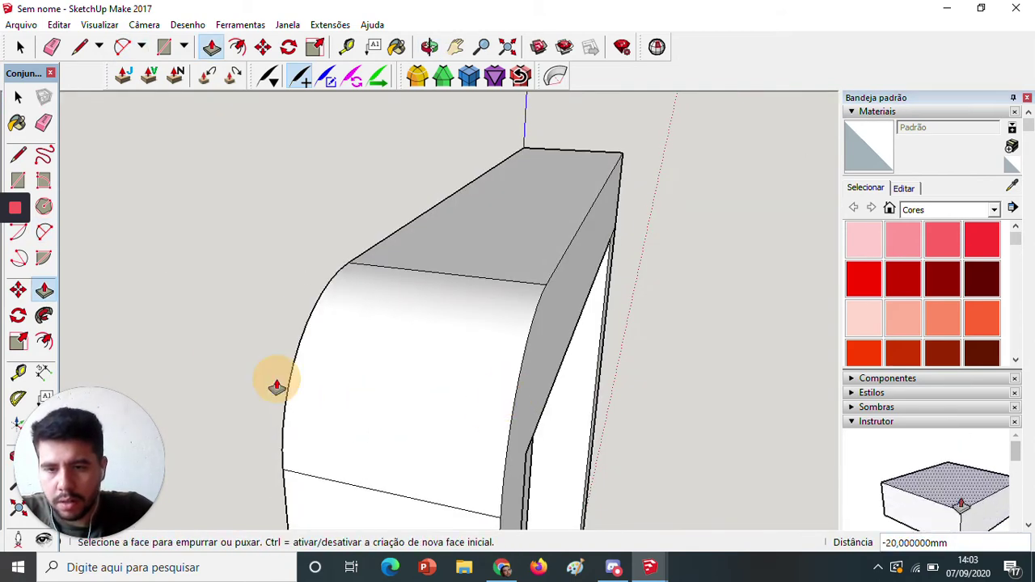
# Draw a 10;10 mm rectangle in the backrest's inner corner, below the rounded end of the top rail.
pyautogui.moveTo(654, 411); pyautogui.dragTo(314, 380, button='middle')
pyautogui.scroll(-2, 426, 340)
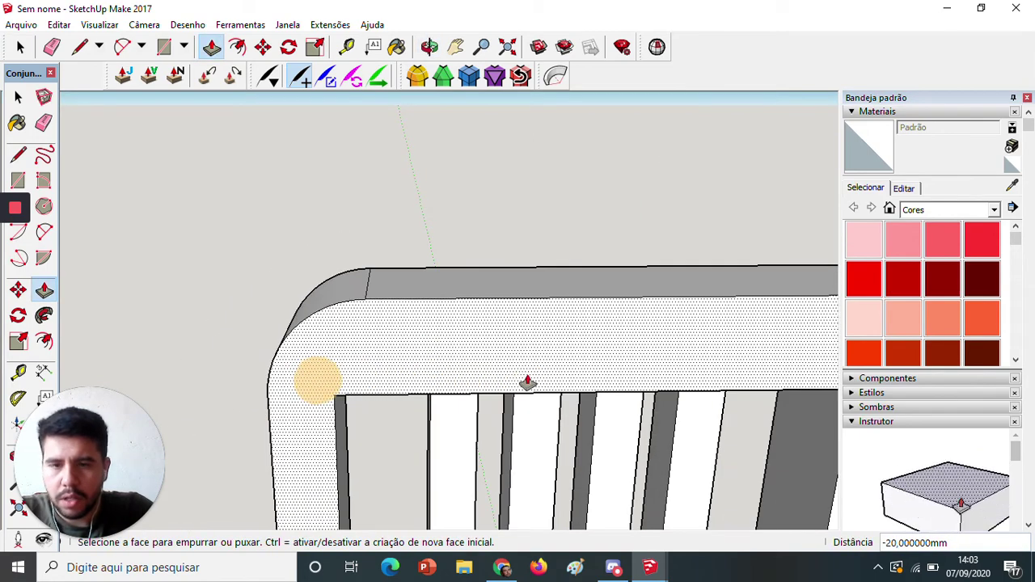
pyautogui.keyDown('shift'); pyautogui.moveTo(519, 397); pyautogui.dragTo(573, 281, button='middle'); pyautogui.keyUp('shift')
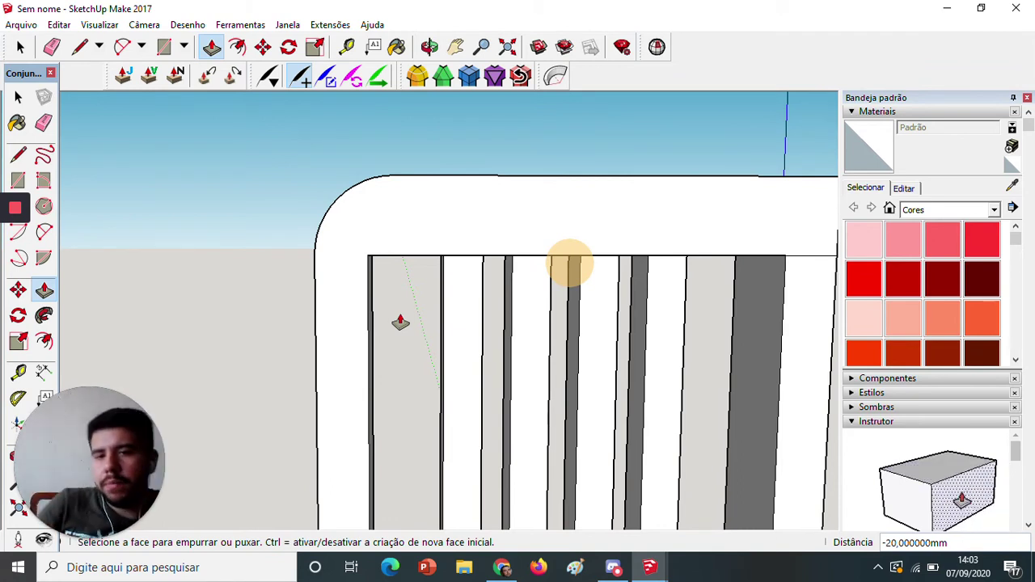
pyautogui.press('r')
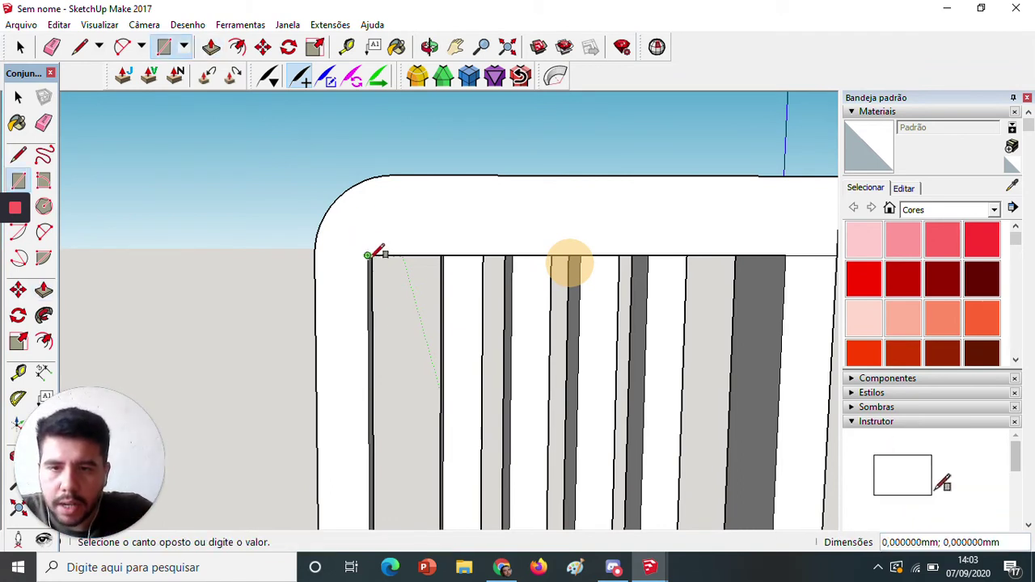
pyautogui.click(368, 255)
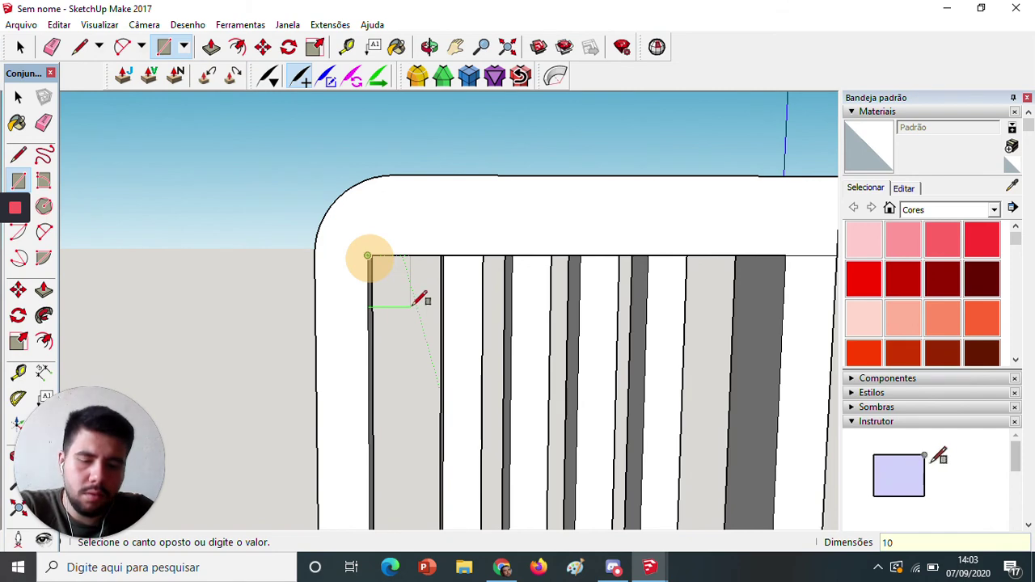
pyautogui.write('10;10')
pyautogui.press('Return')
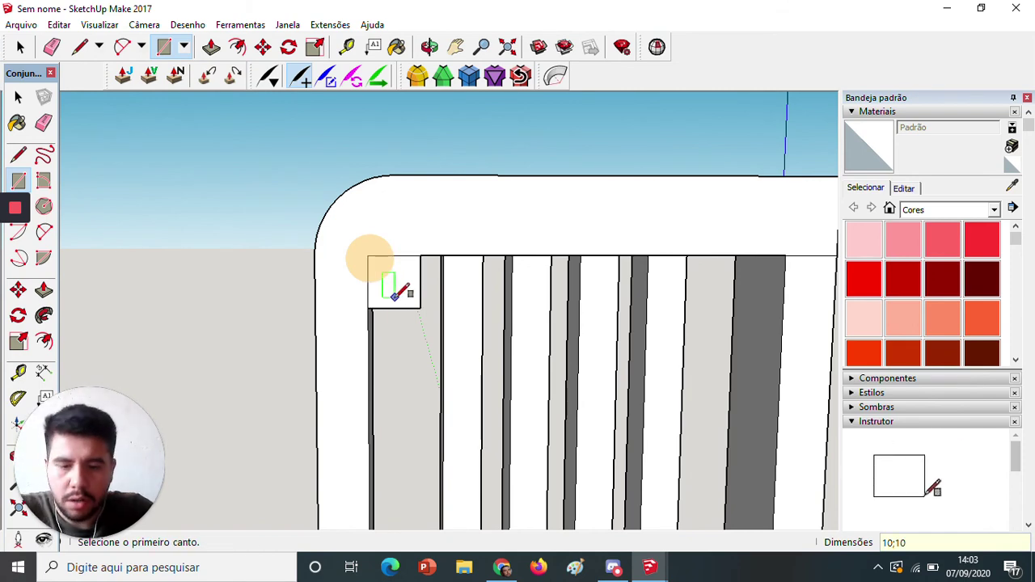
# Extrude the inner corner square 20 mm with Push/Pull to match the top rail's depth.
pyautogui.press('p')
pyautogui.click(389, 299)
pyautogui.moveTo(306, 290); pyautogui.dragTo(518, 332, button='middle')
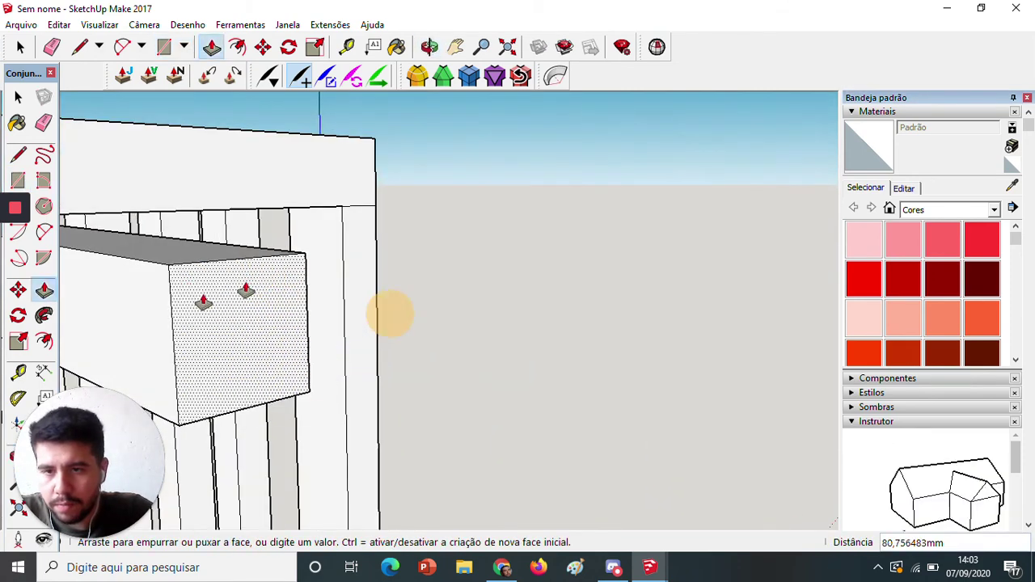
pyautogui.keyDown('shift'); pyautogui.moveTo(204, 300); pyautogui.dragTo(719, 335, button='middle'); pyautogui.keyUp('shift')
pyautogui.moveTo(121, 277); pyautogui.dragTo(411, 317, button='middle')
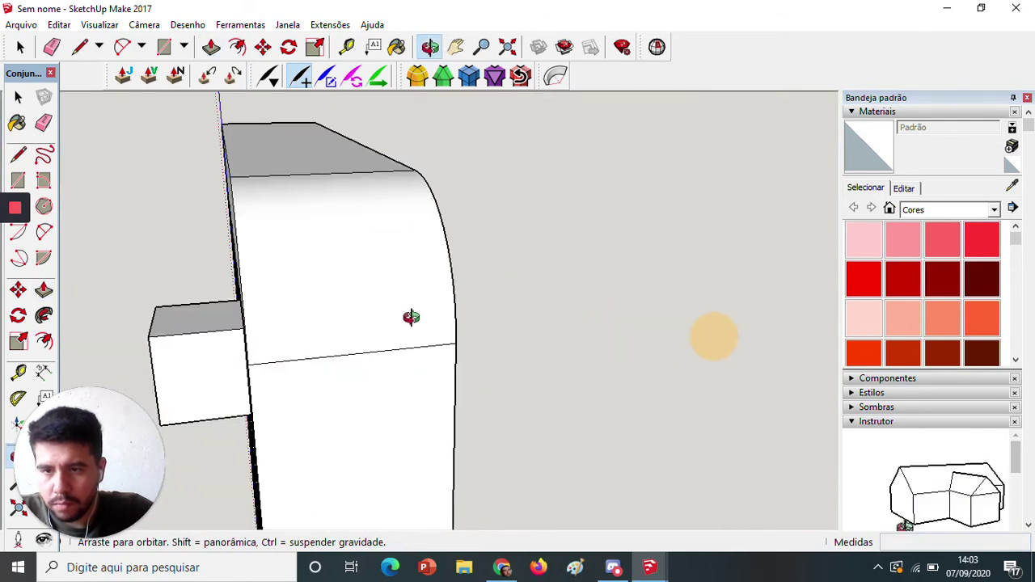
pyautogui.moveTo(231, 340); pyautogui.dragTo(364, 351, button='middle')
pyautogui.click(304, 359)
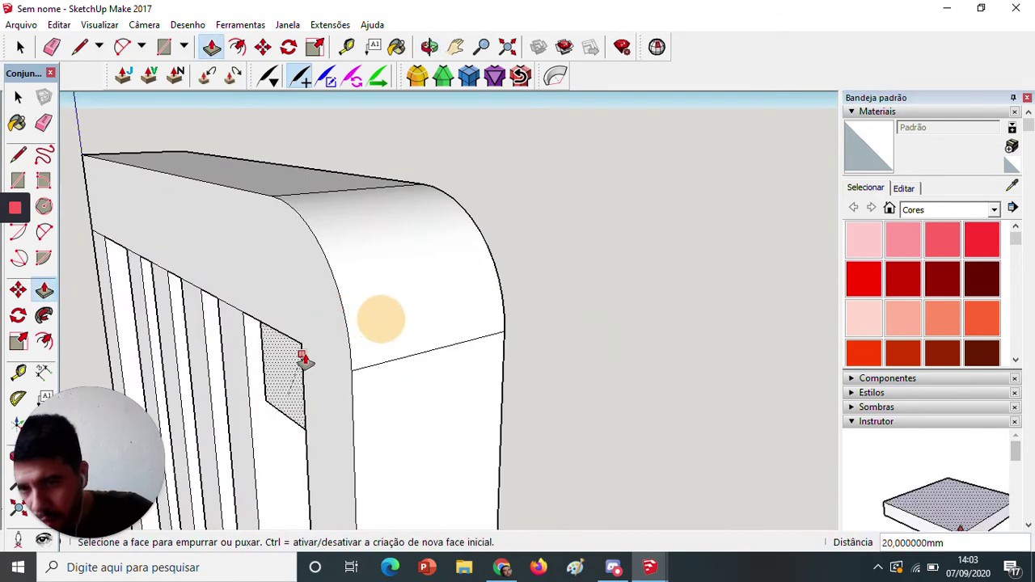
# Draw an arc with a 3 mm bulge between opposite corners of the small inner block, curving towards the rail-post corner.
pyautogui.moveTo(490, 342); pyautogui.dragTo(235, 336, button='middle')
pyautogui.press('a')
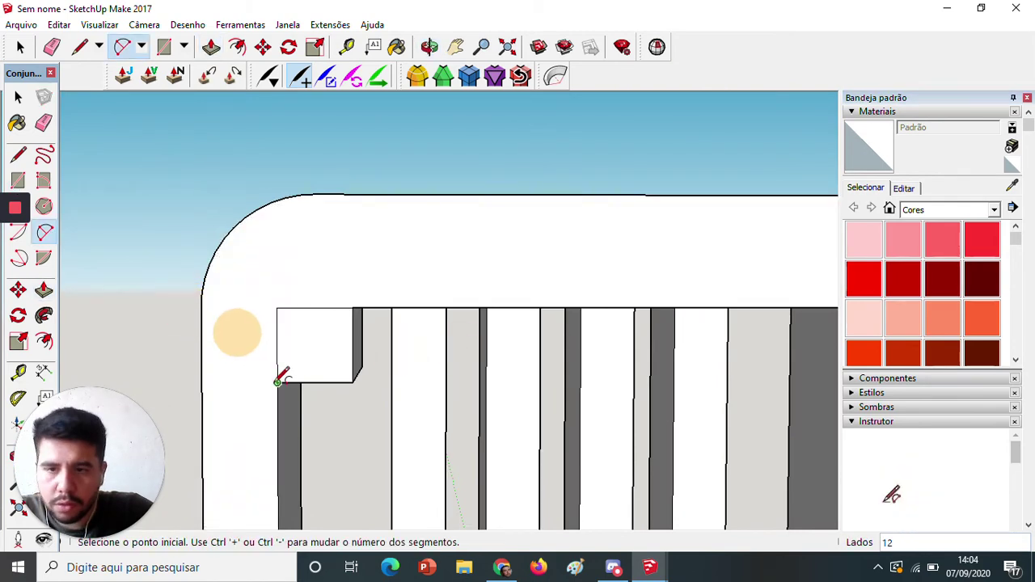
pyautogui.click(278, 382)
pyautogui.click(352, 308)
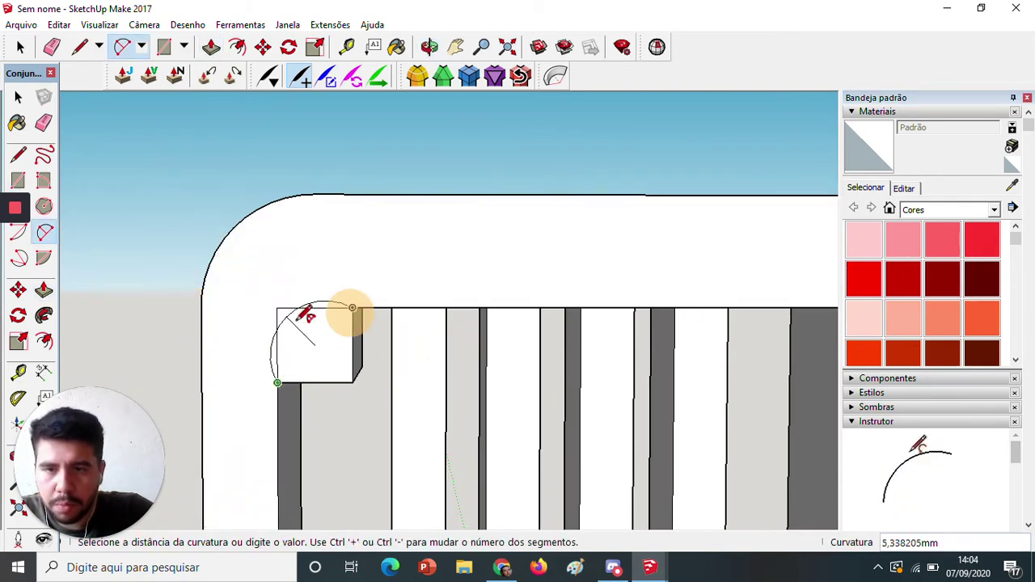
pyautogui.click(327, 324)
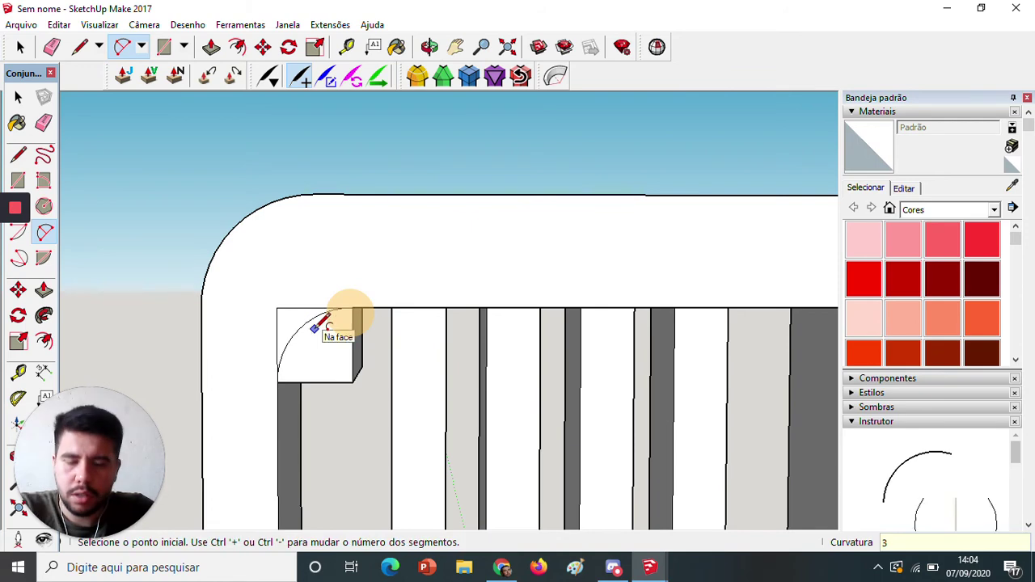
# Push the block's face inside the arc through its depth to leave a rounded inner corner.
pyautogui.press('p')
pyautogui.click(315, 351)
pyautogui.moveTo(217, 344); pyautogui.dragTo(510, 397, button='middle')
pyautogui.click(363, 359)
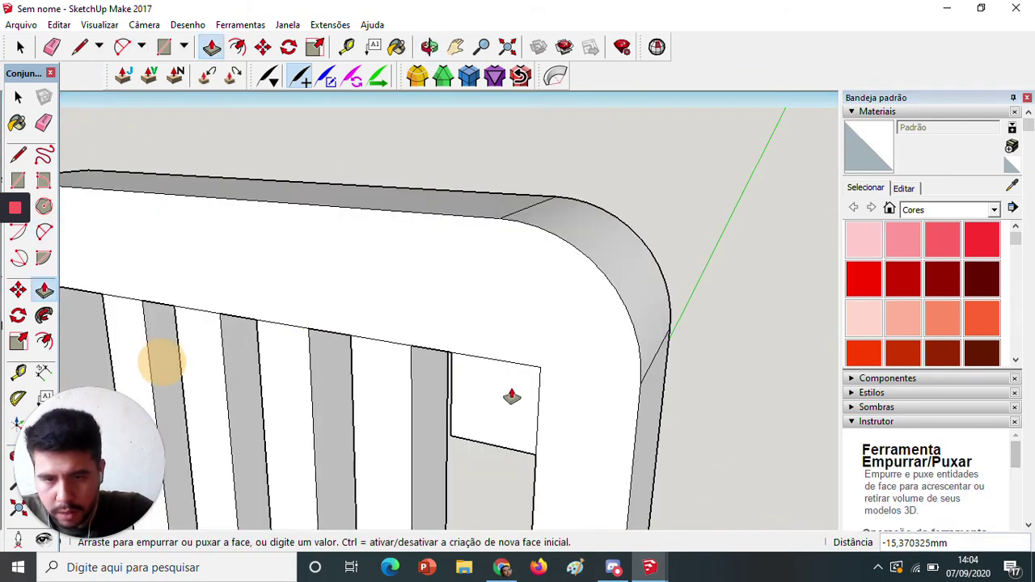
# Complete the cut through the inner corner block and delete the two leftover seam edges beside its arc on one backrest face.
pyautogui.click(517, 398)
pyautogui.moveTo(613, 388); pyautogui.dragTo(187, 367, button='middle')
pyautogui.press('space')
pyautogui.click(337, 361)
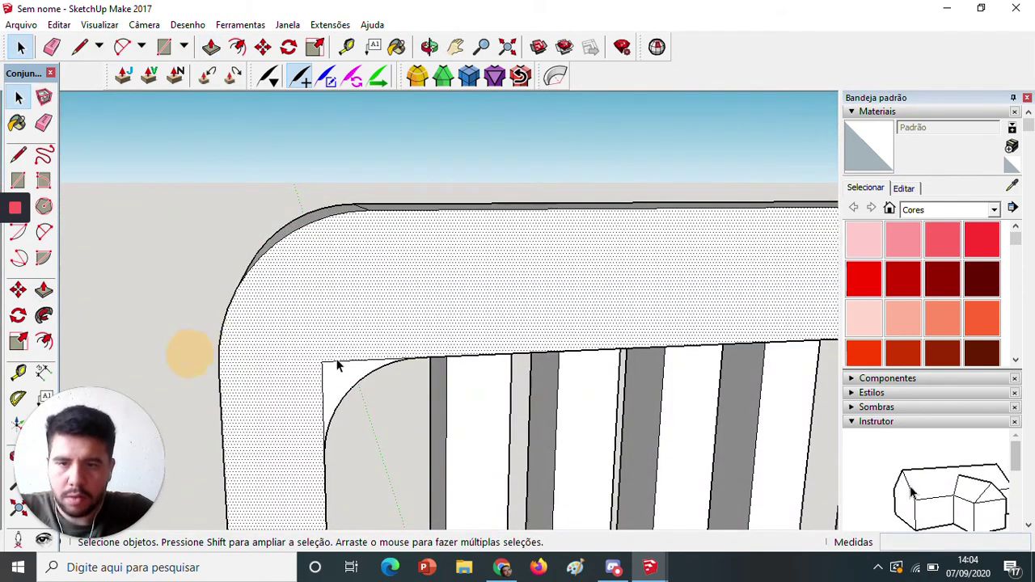
pyautogui.click(339, 362)
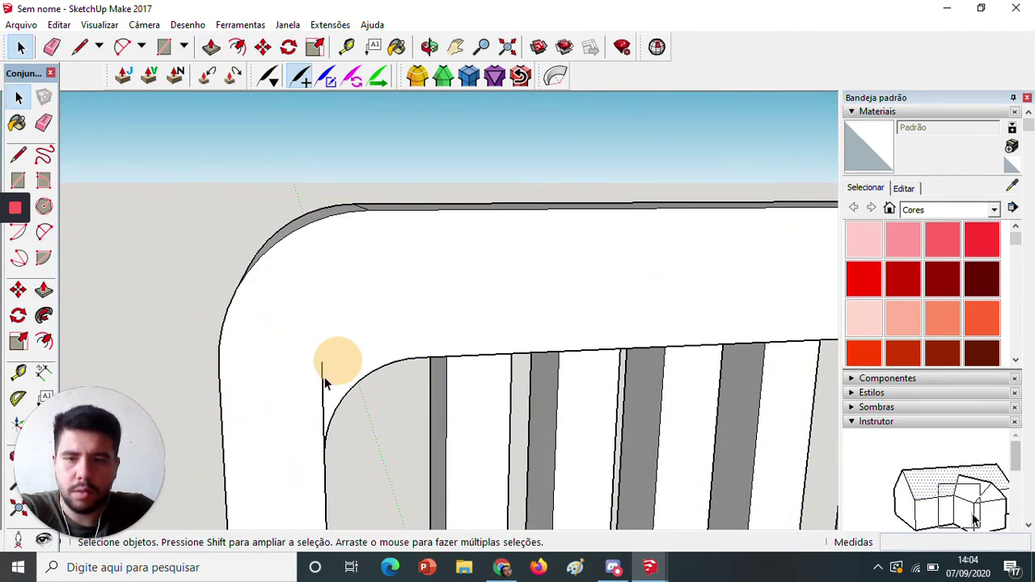
pyautogui.click(322, 384)
# Delete the two leftover seam edges at the rounded inner corner on the opposite face of the backrest.
pyautogui.moveTo(220, 382); pyautogui.dragTo(607, 386, button='middle')
pyautogui.click(508, 362)
pyautogui.press('Delete')
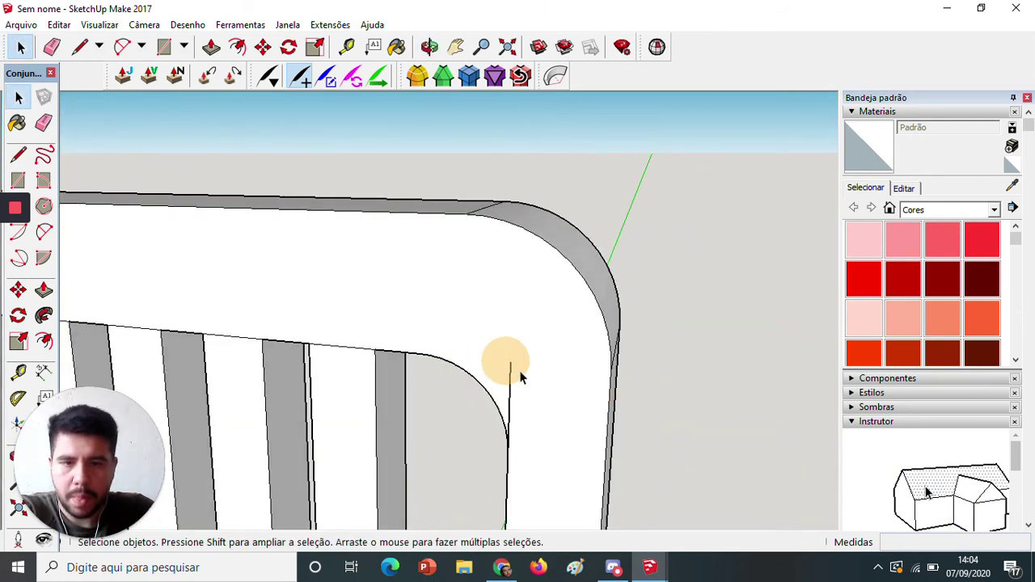
pyautogui.click(511, 377)
# Examine the rounded backrest corner and the whole chair from the front, back and sides.
pyautogui.moveTo(670, 349); pyautogui.dragTo(210, 351, button='middle')
pyautogui.moveTo(463, 330); pyautogui.dragTo(340, 320, button='middle')
pyautogui.scroll(-5, 607, 364)
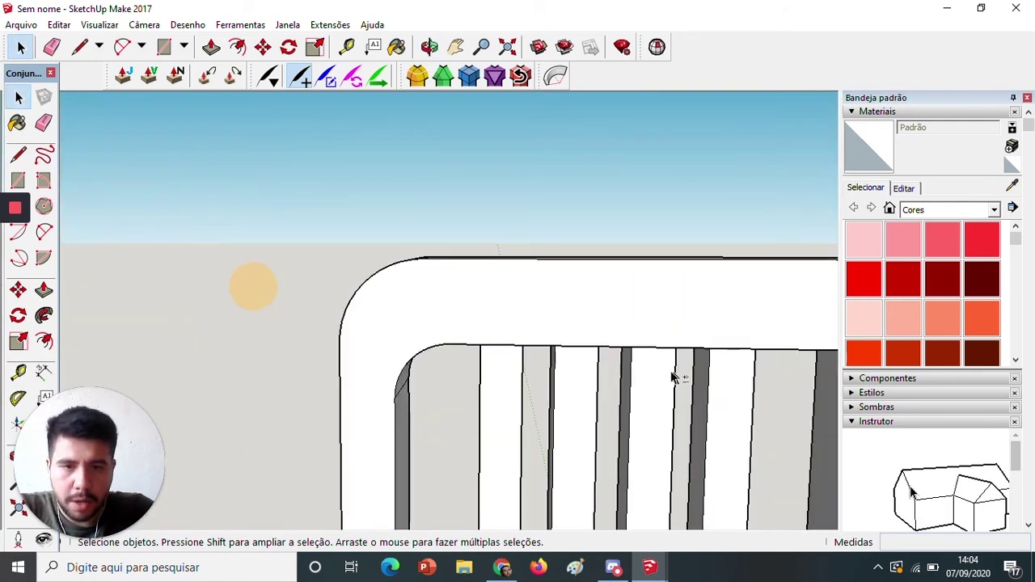
pyautogui.moveTo(762, 412); pyautogui.dragTo(588, 247, button='middle')
pyautogui.scroll(-3, 590, 250)
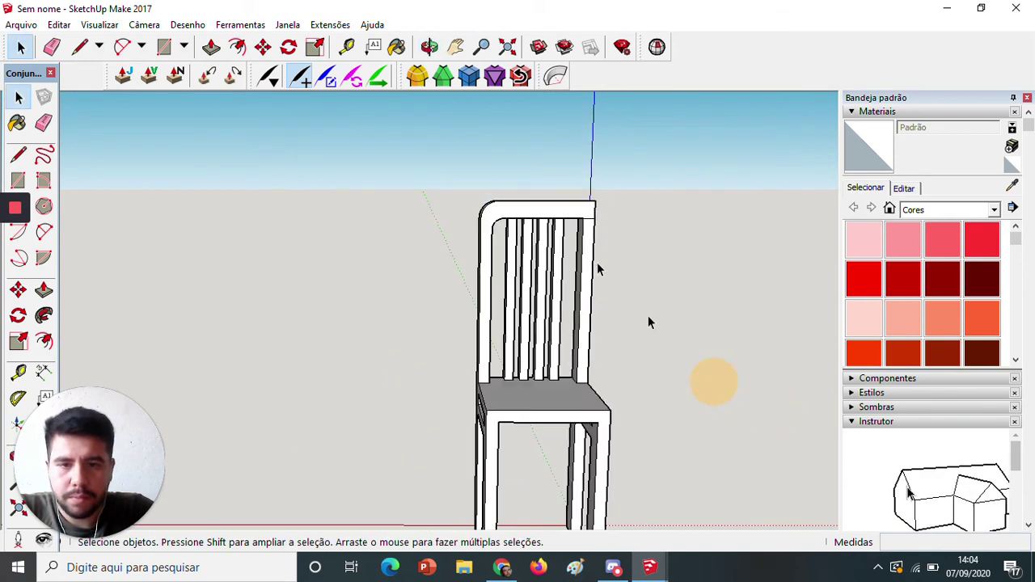
pyautogui.moveTo(639, 317); pyautogui.dragTo(575, 257, button='middle')
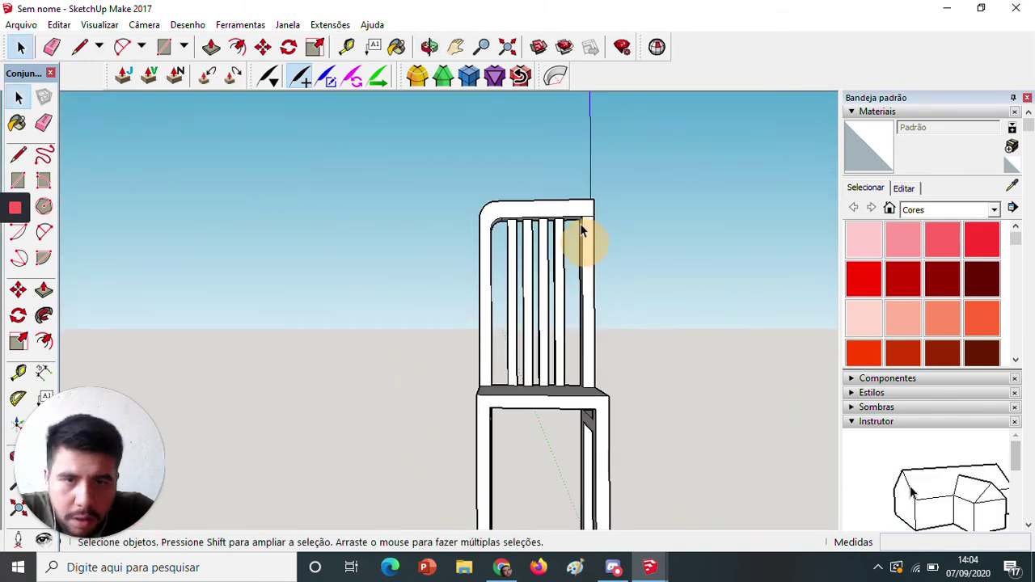
pyautogui.moveTo(621, 393); pyautogui.dragTo(469, 476, button='middle')
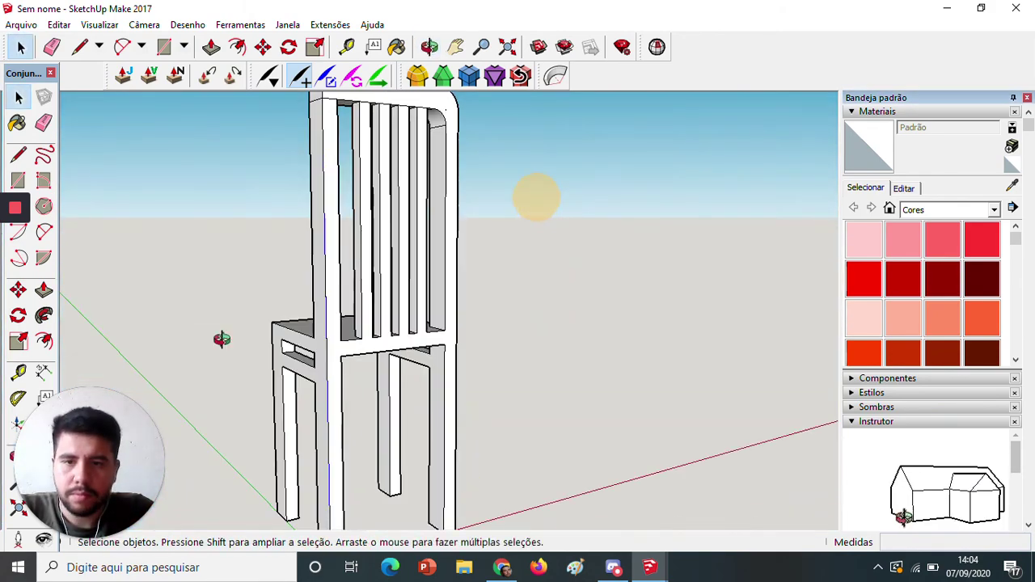
pyautogui.moveTo(221, 340); pyautogui.dragTo(546, 321, button='middle')
pyautogui.moveTo(542, 316); pyautogui.dragTo(351, 319, button='middle')
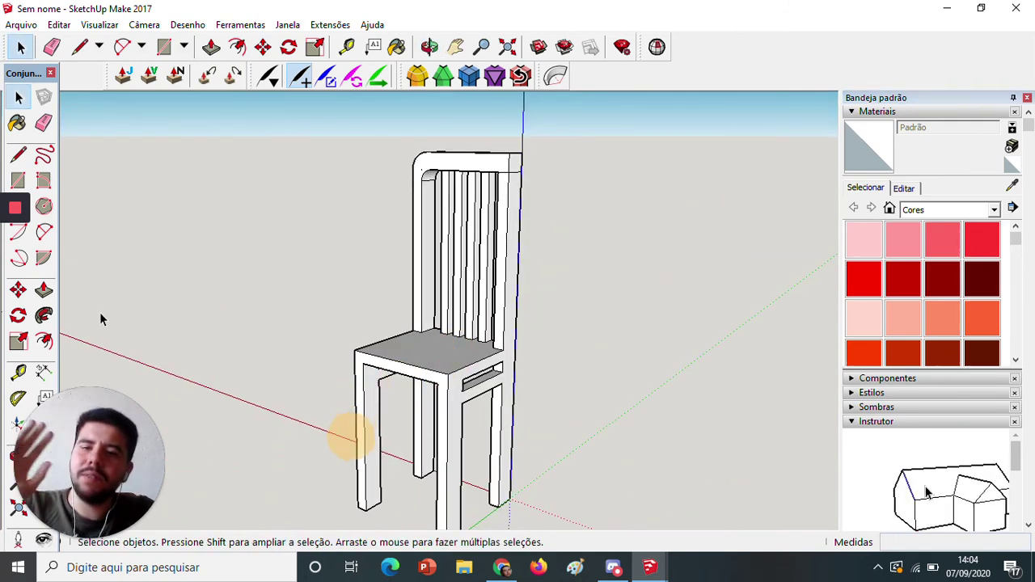
pyautogui.click(20, 212)
pyautogui.moveTo(20, 214)
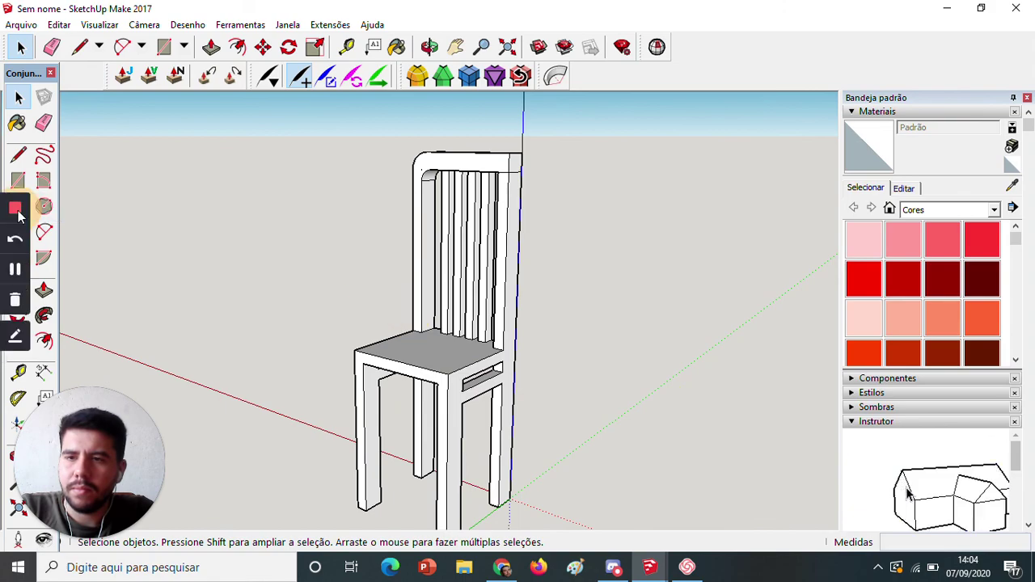